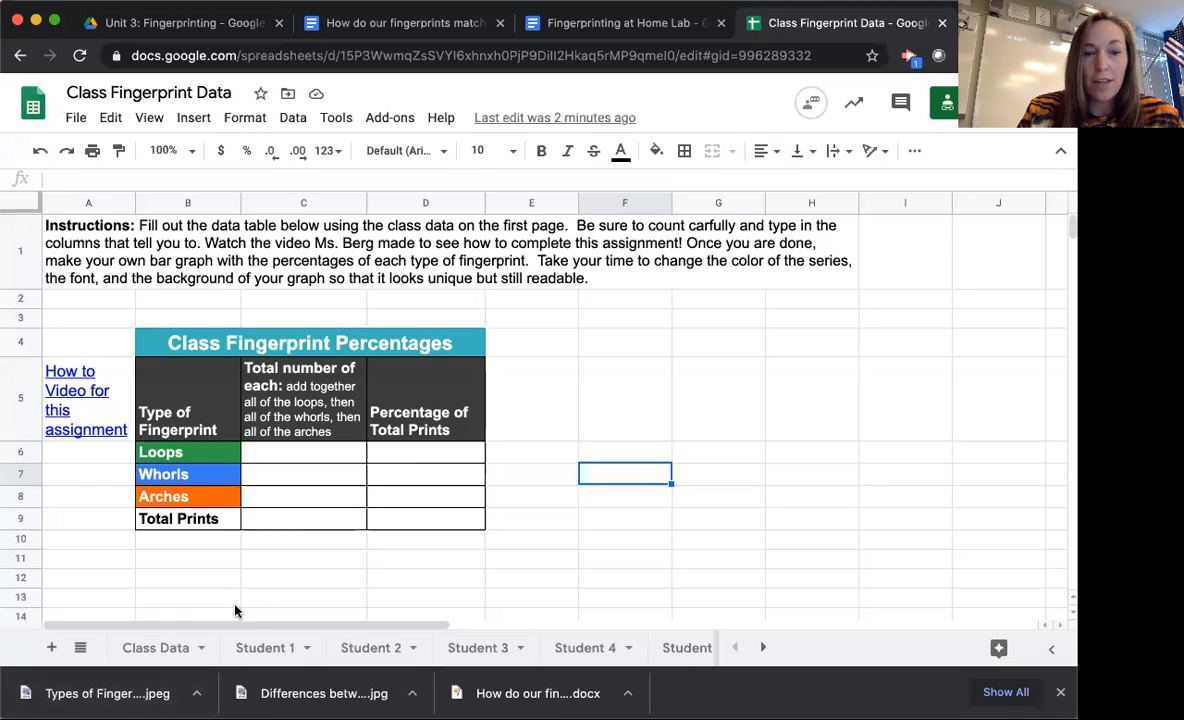
- Open the Class Data sheet and examine the student rows and the totals of each fingerprint type
click(163, 655)
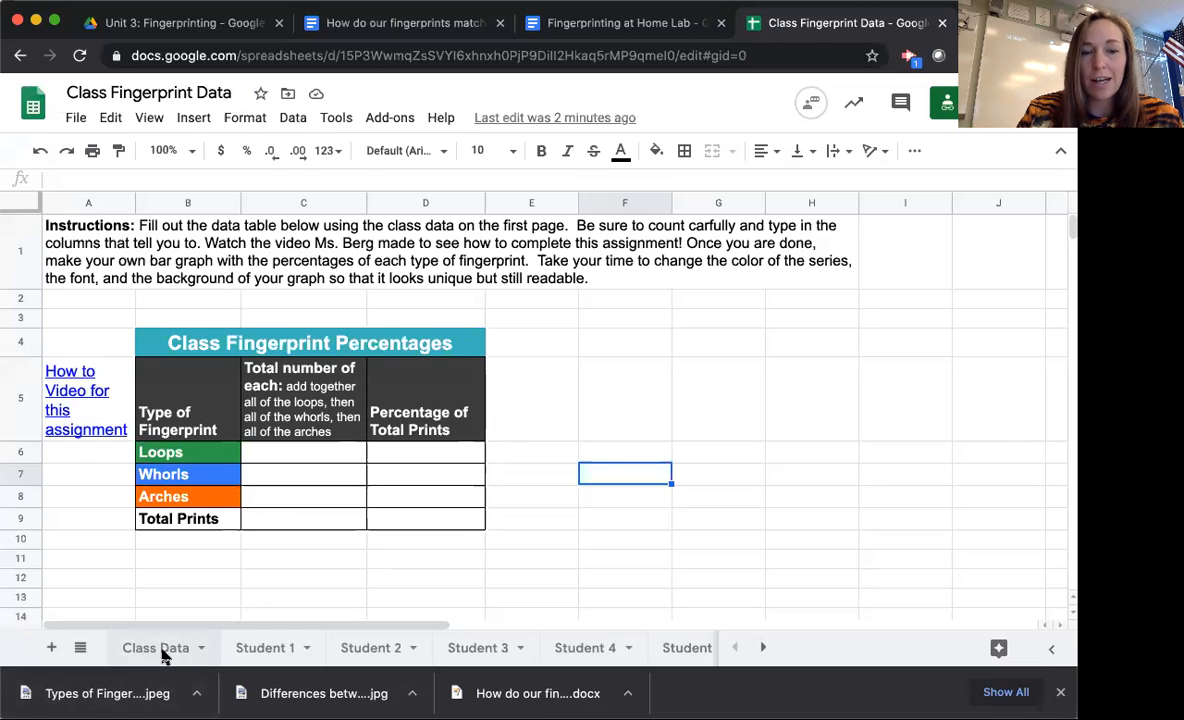
scroll(476, 410, up, 1)
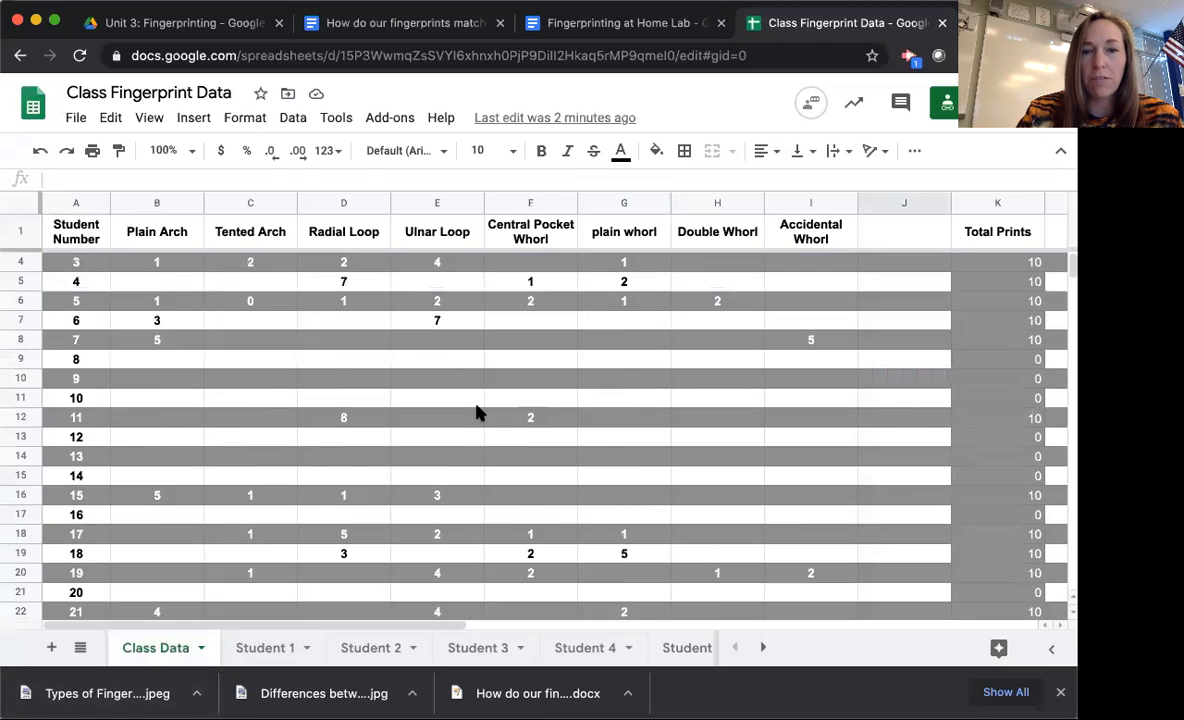
scroll(476, 412, up, 1)
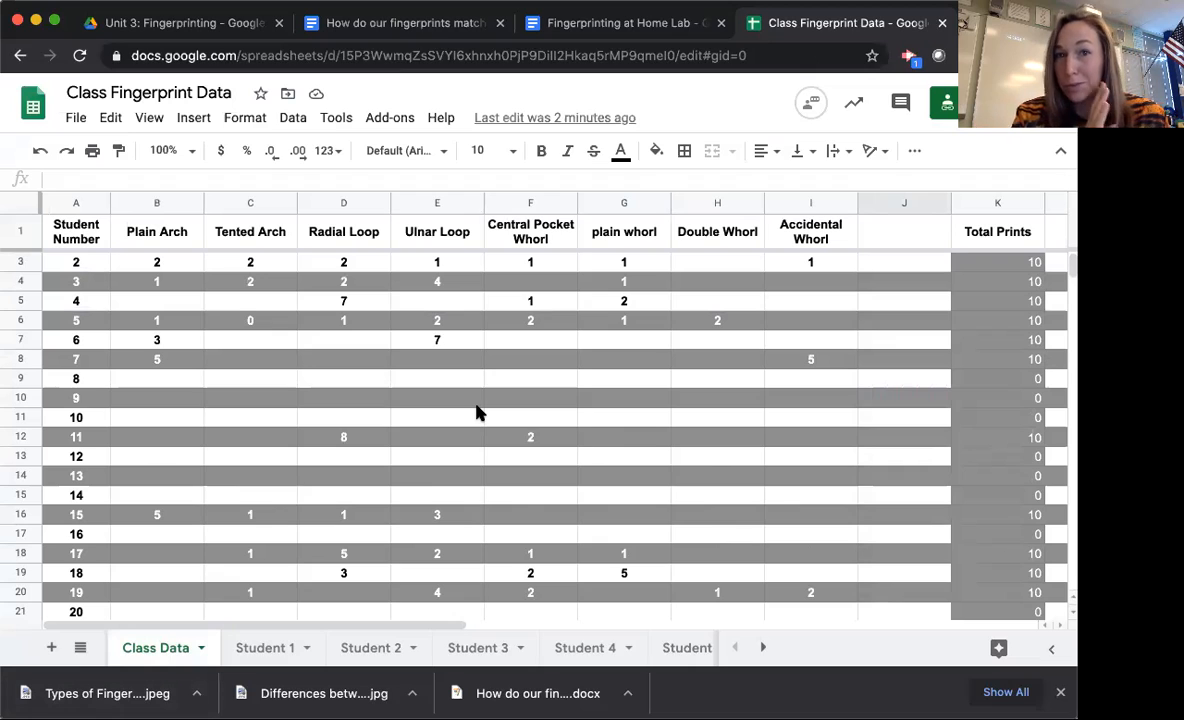
scroll(463, 453, down, 1)
scroll(463, 453, down, 4)
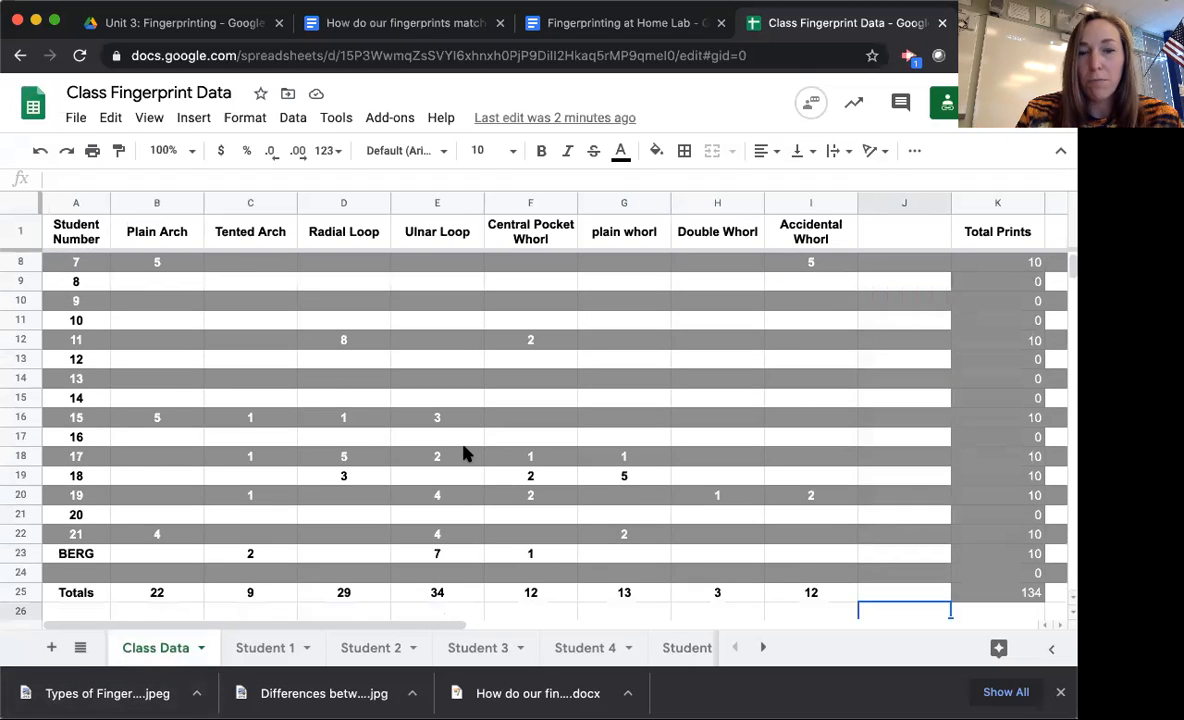
scroll(463, 453, down, 1)
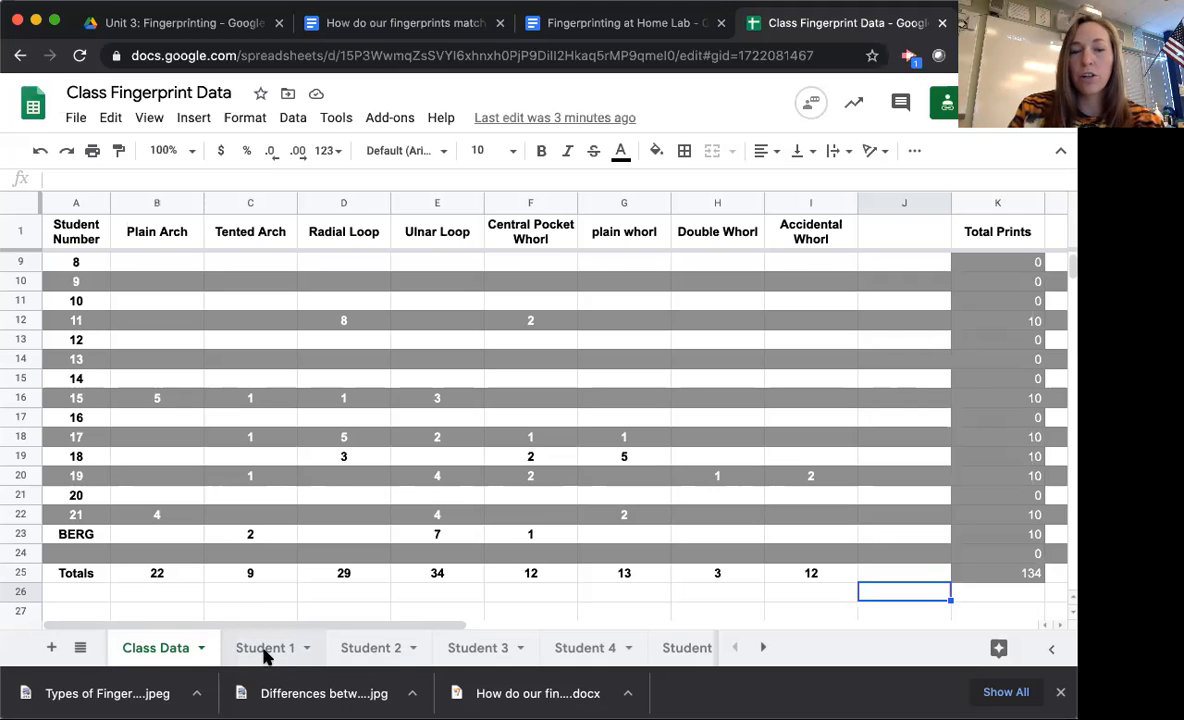
- On the Student 1 sheet, enter the total counts: 31 for Arches, 54 for Whorls and 187 for Loops
click(264, 651)
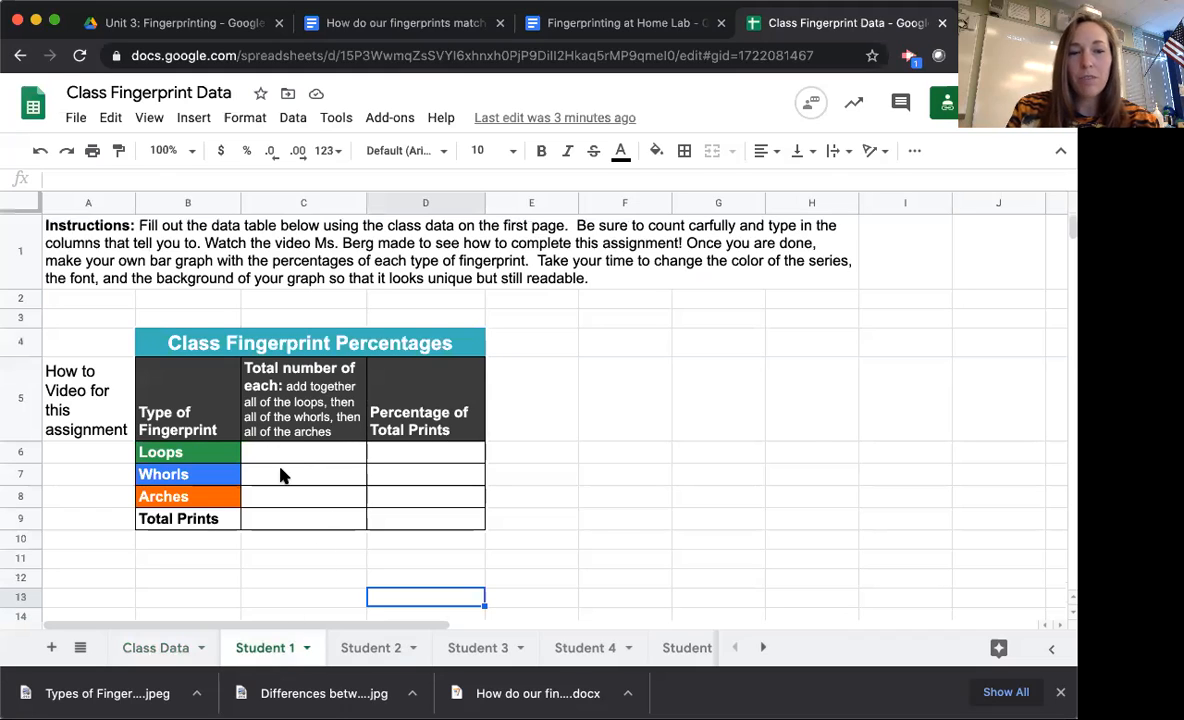
click(280, 503)
text(31)
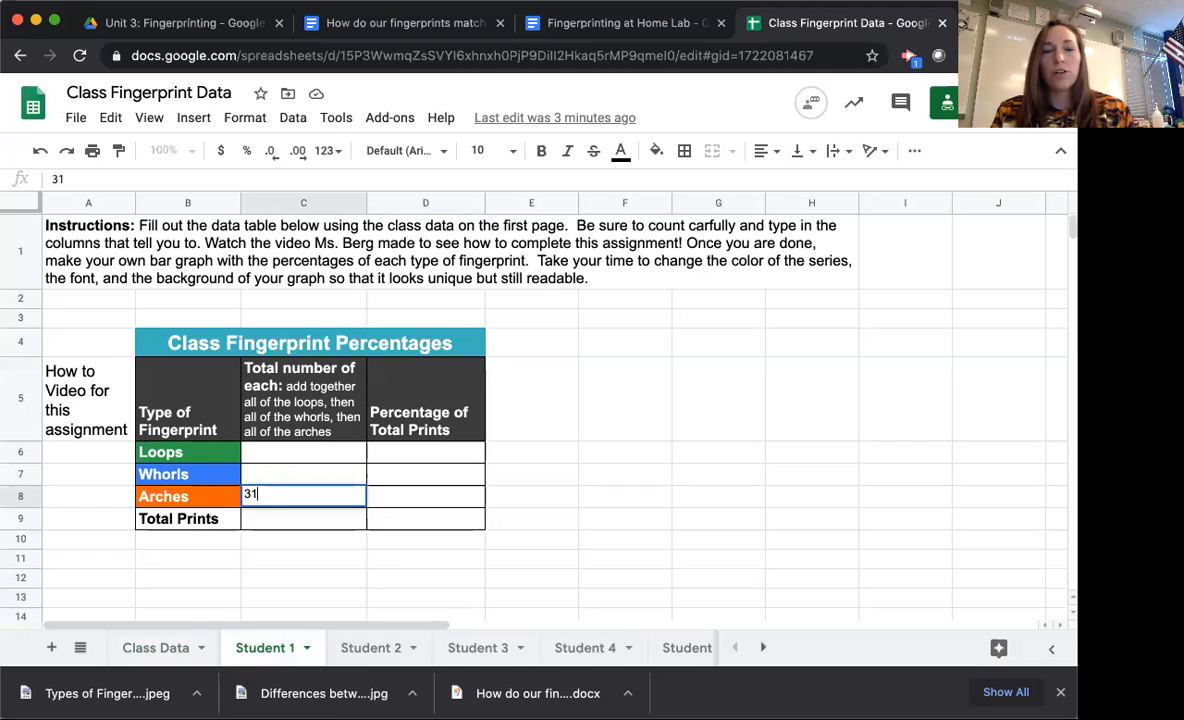
click(320, 477)
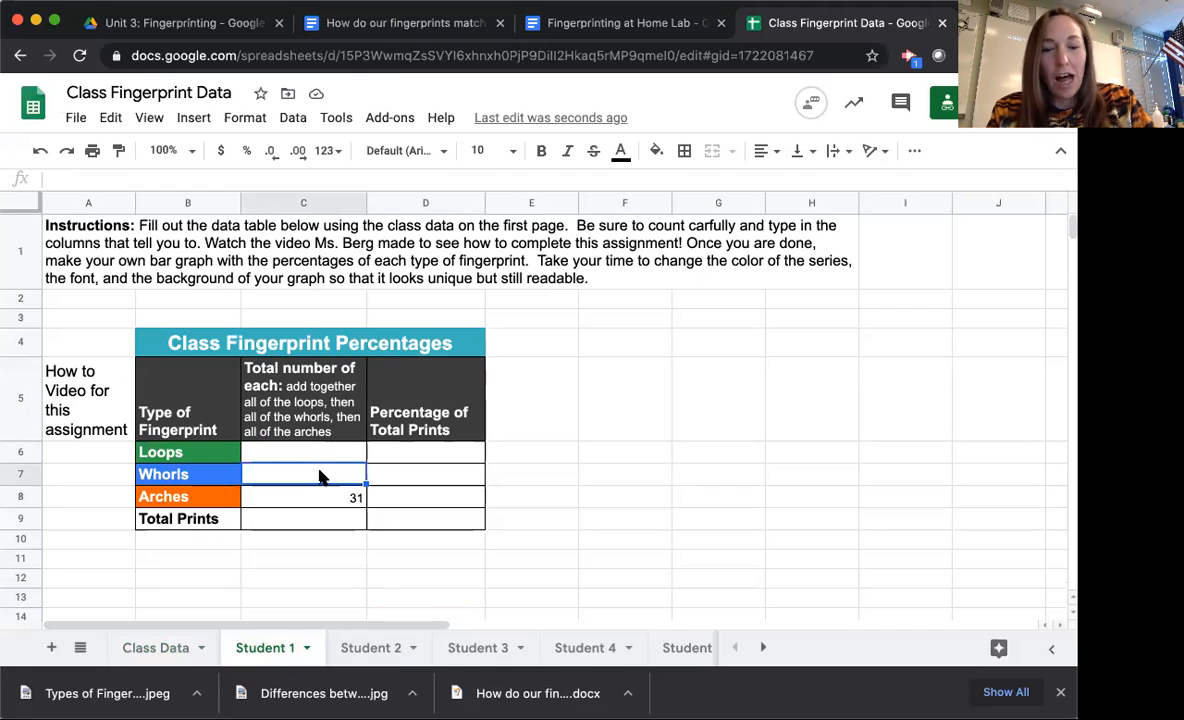
text(54)
click(324, 453)
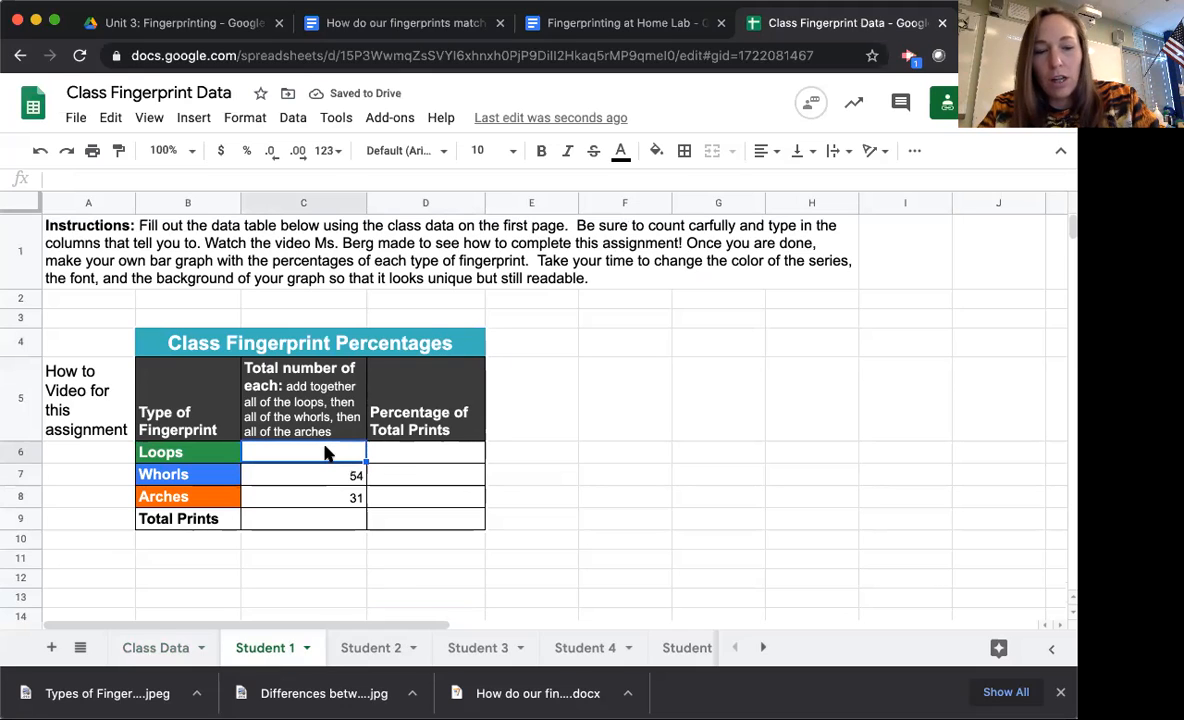
text(187)
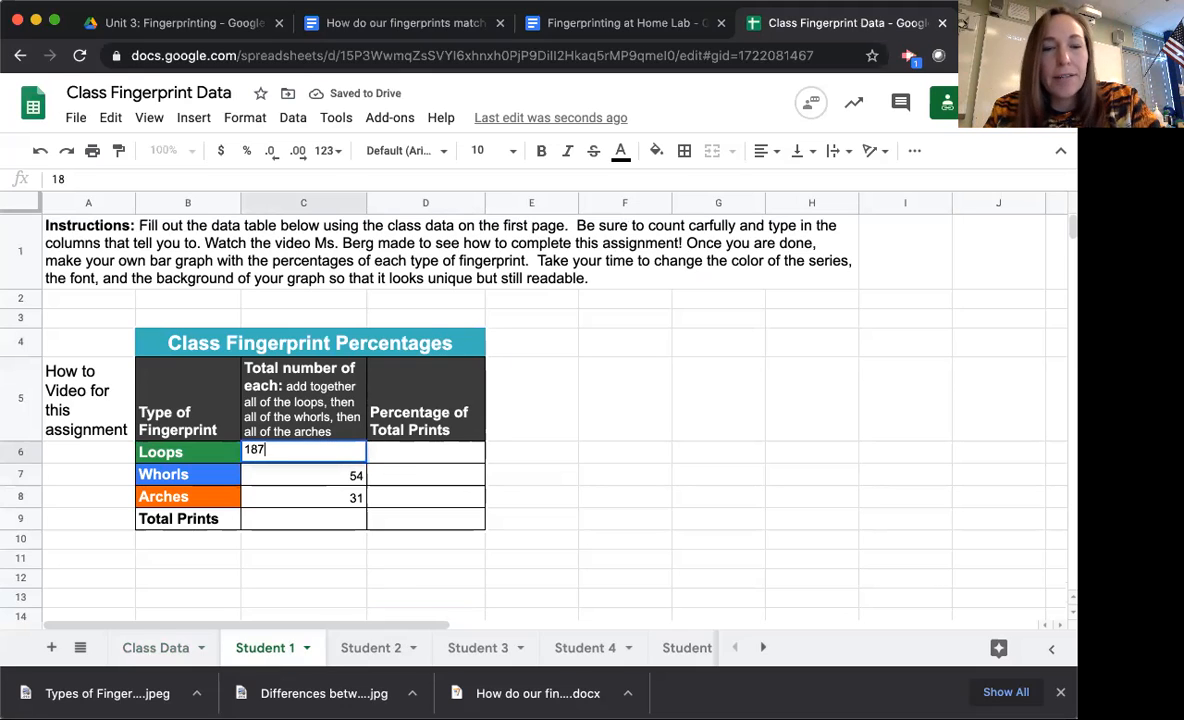
click(343, 548)
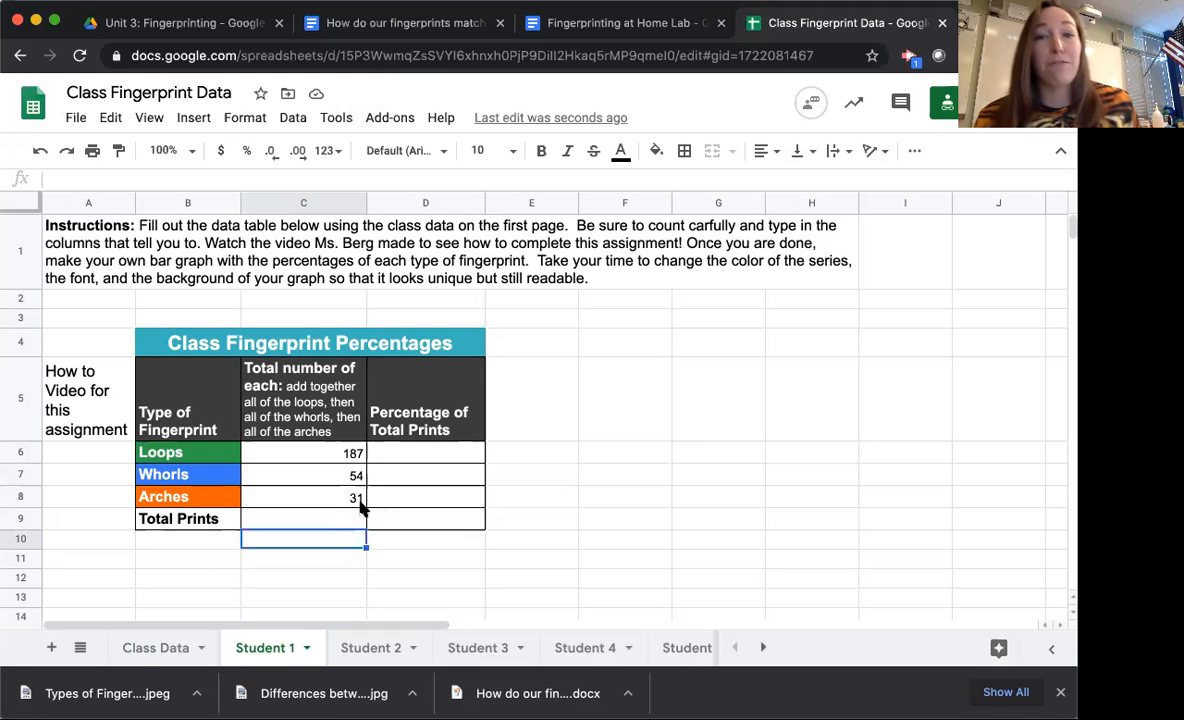
- Calculate the Total Prints count in C9 with the suggested formula =SUM(C6:C8)
click(305, 519)
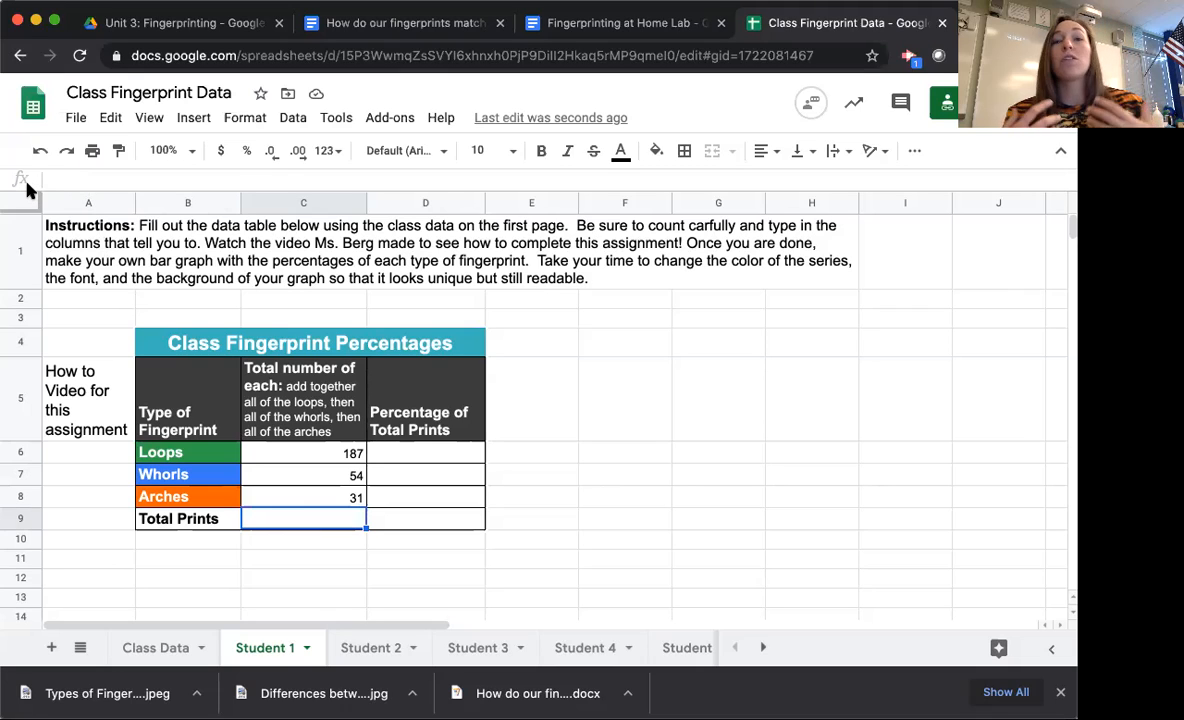
click(57, 176)
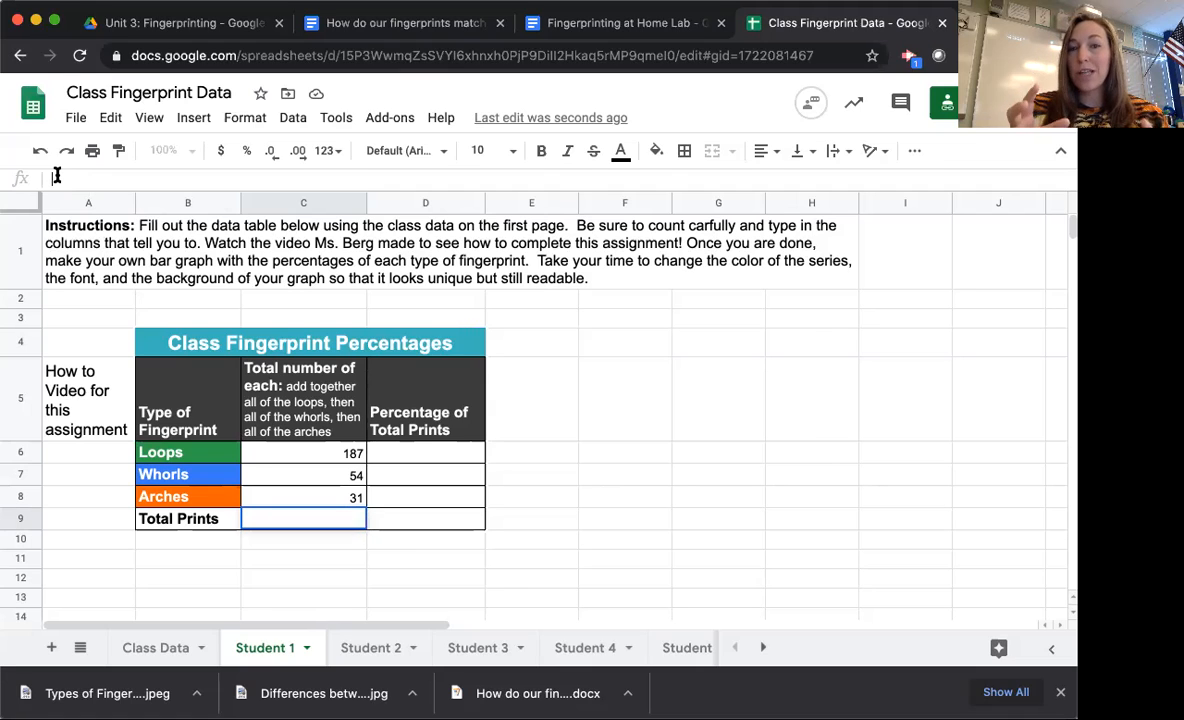
text(=)
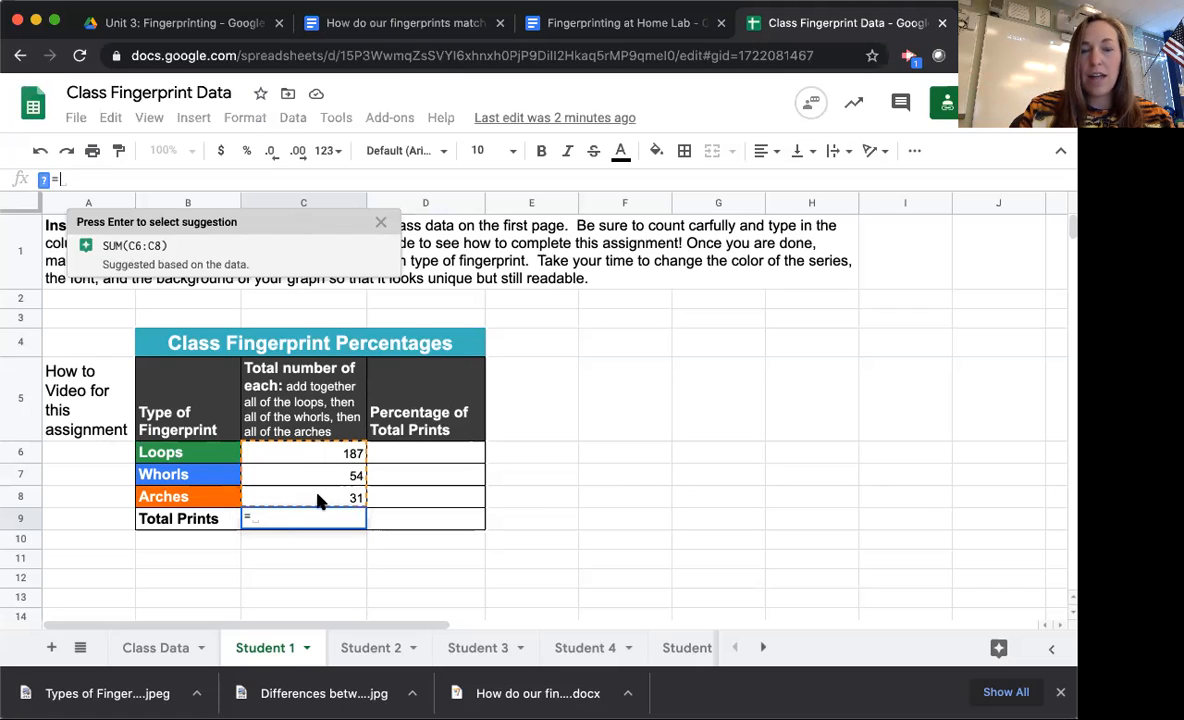
click(130, 242)
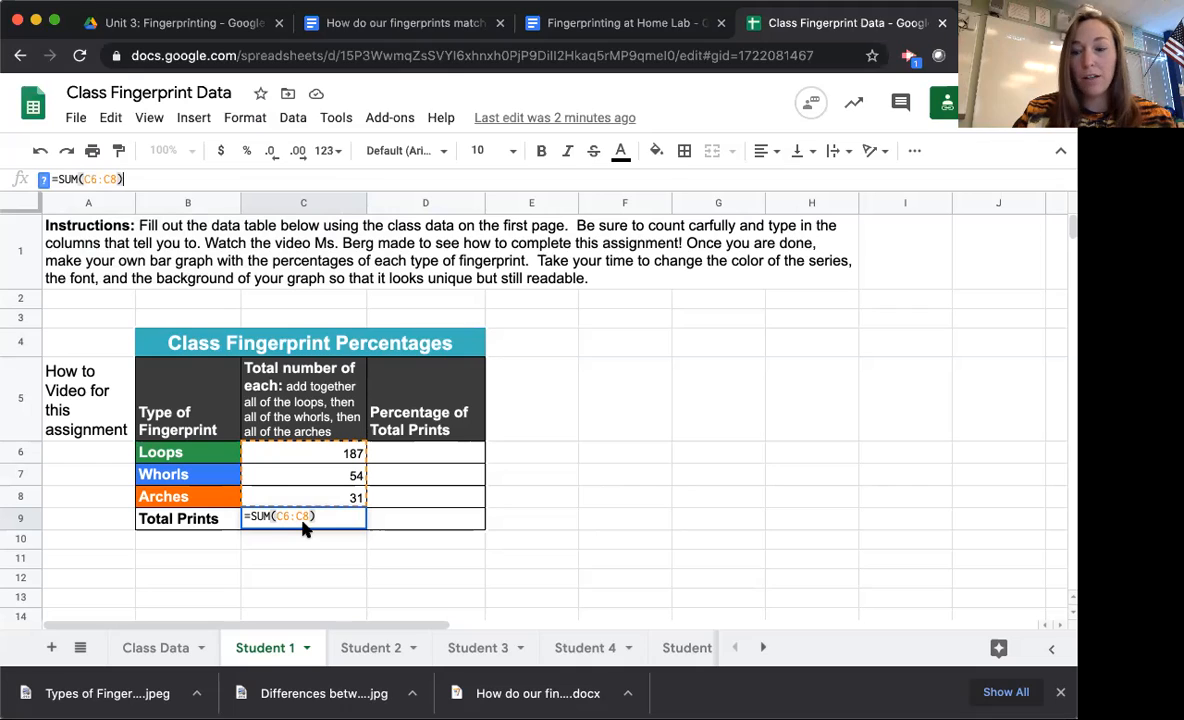
key(Return)
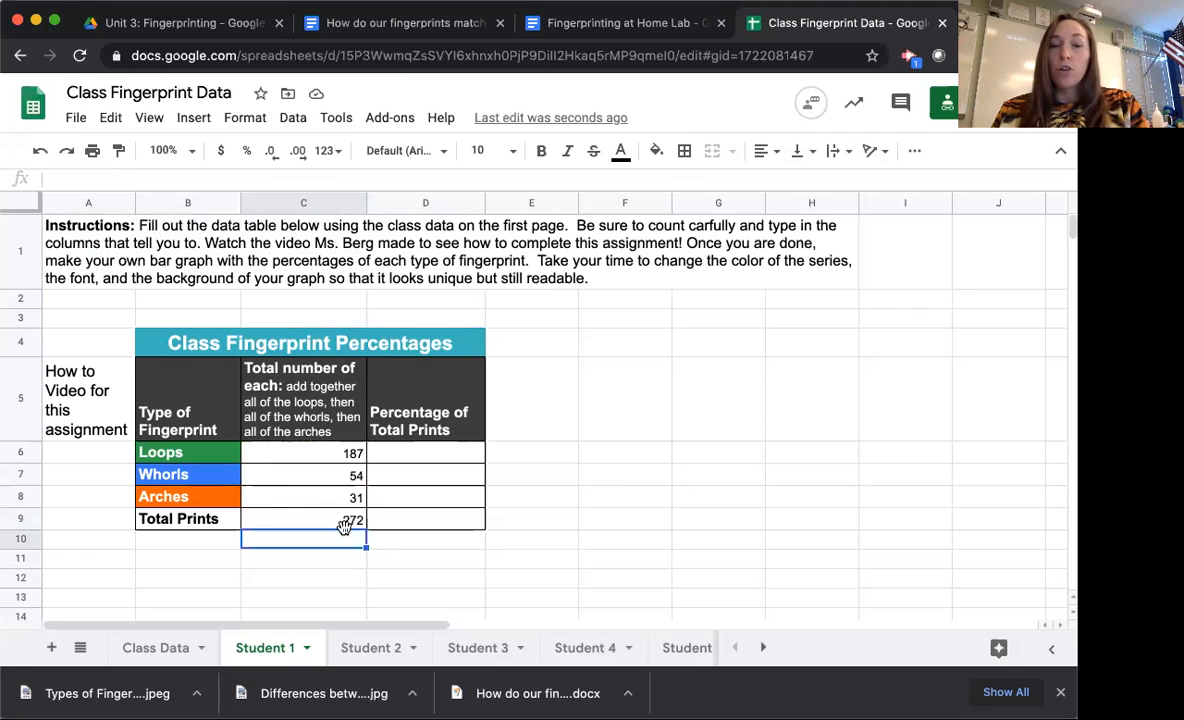
- Enter the formula =C6/C9 in D6 to divide the Loops count by the total prints
click(419, 459)
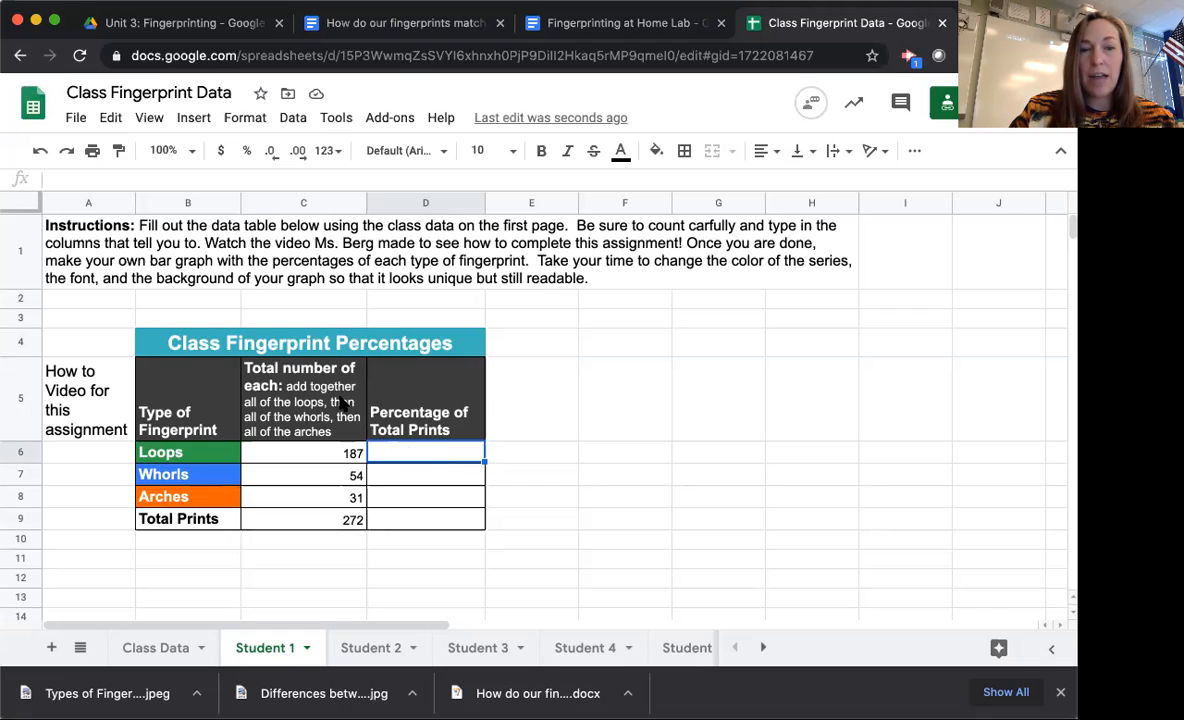
click(69, 180)
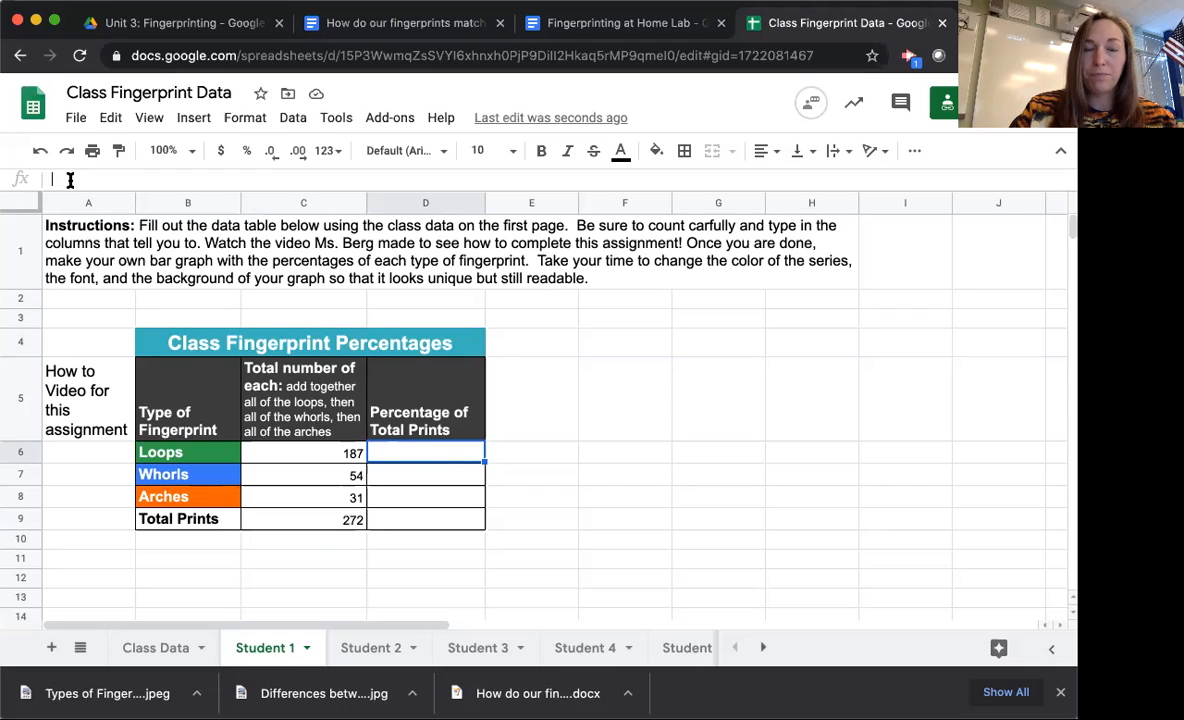
text(=)
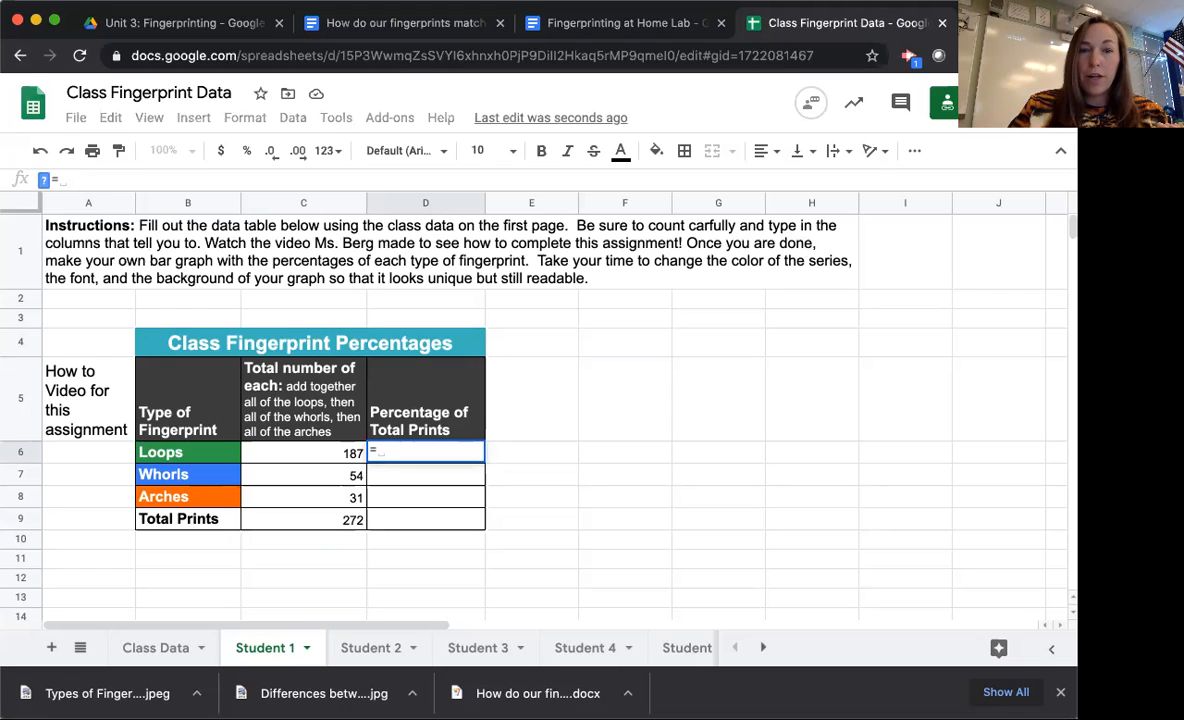
click(334, 455)
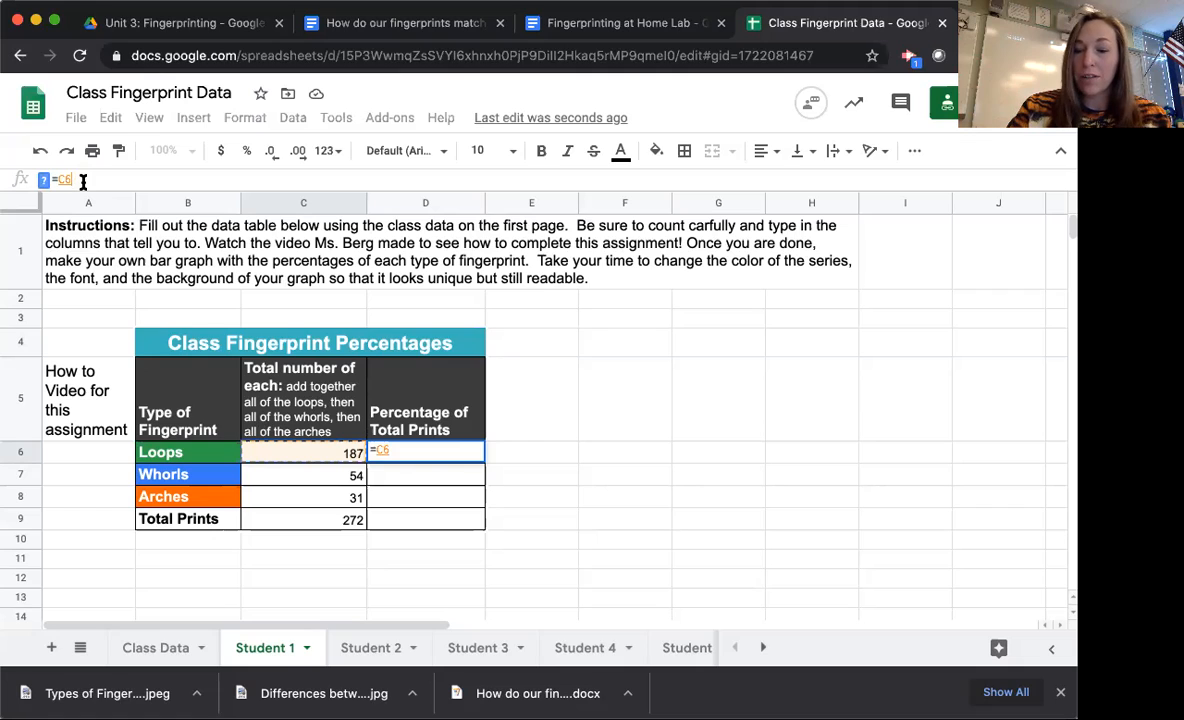
text(/)
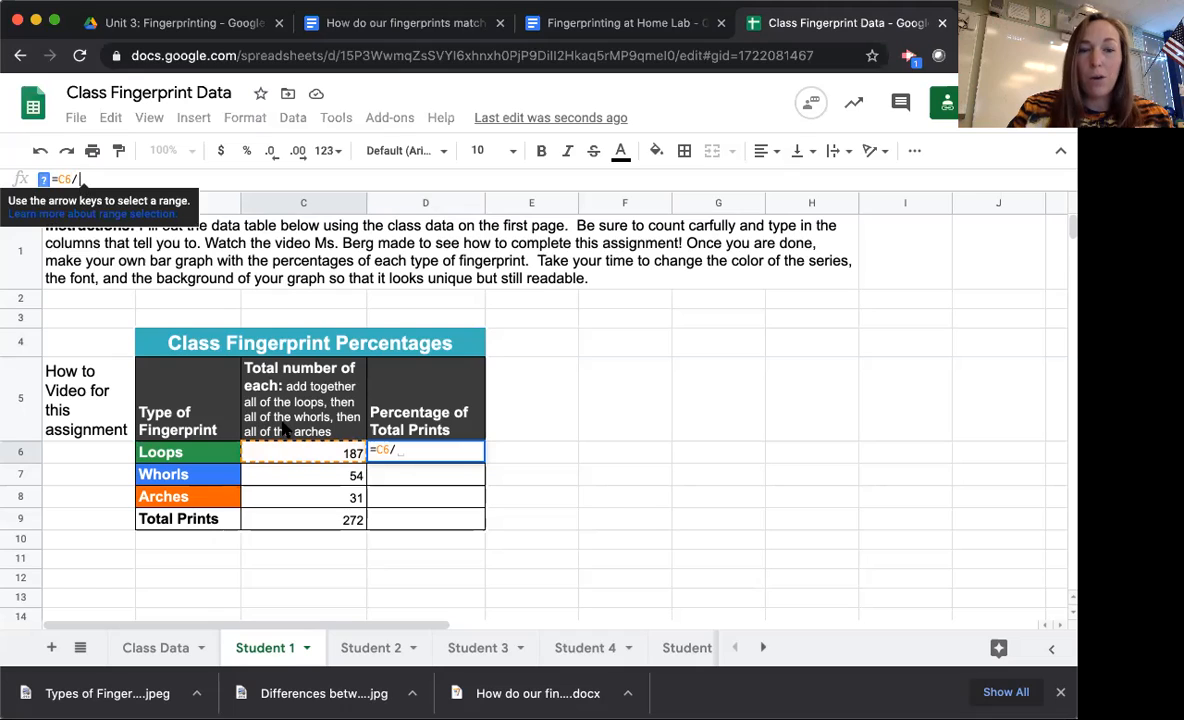
click(310, 522)
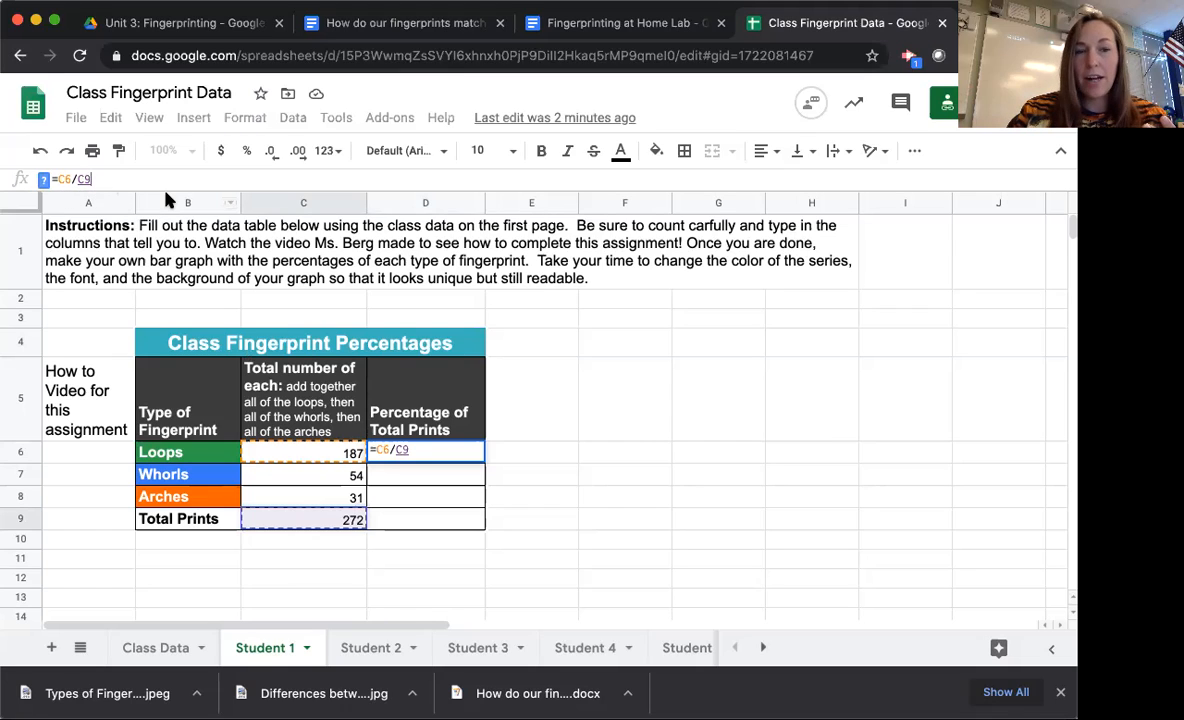
key(Return)
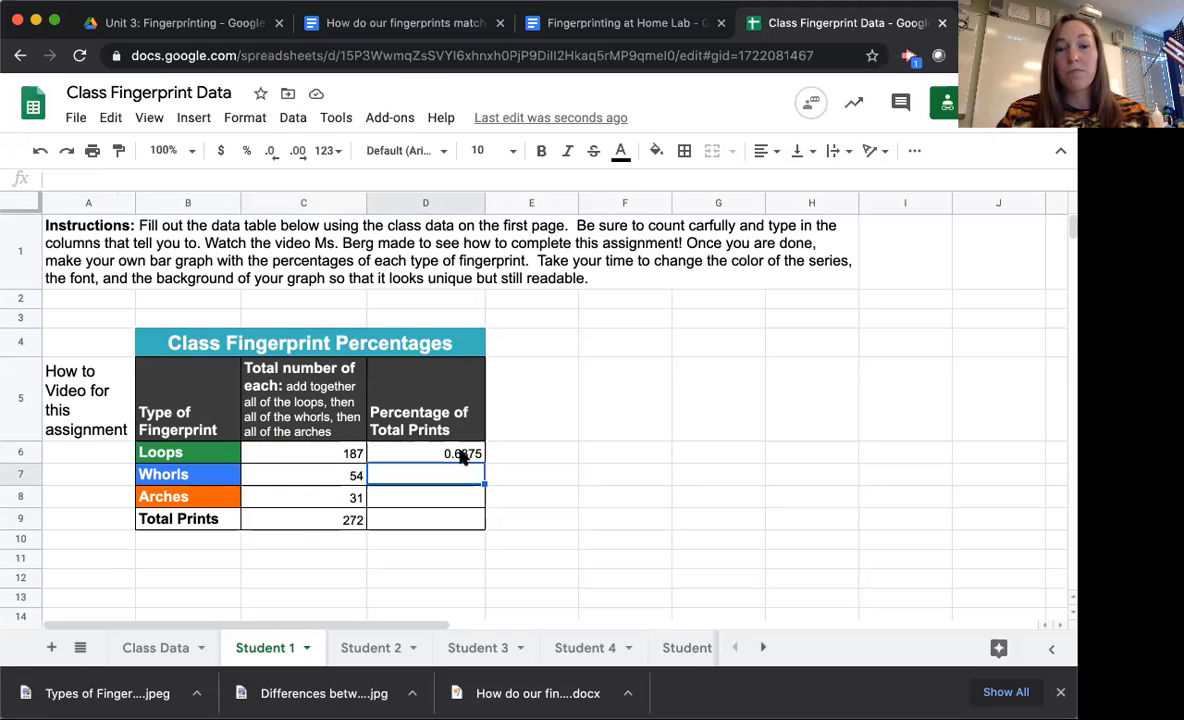
- Extend the Loops percentage formula in D6 to =C6/C9*100
click(430, 455)
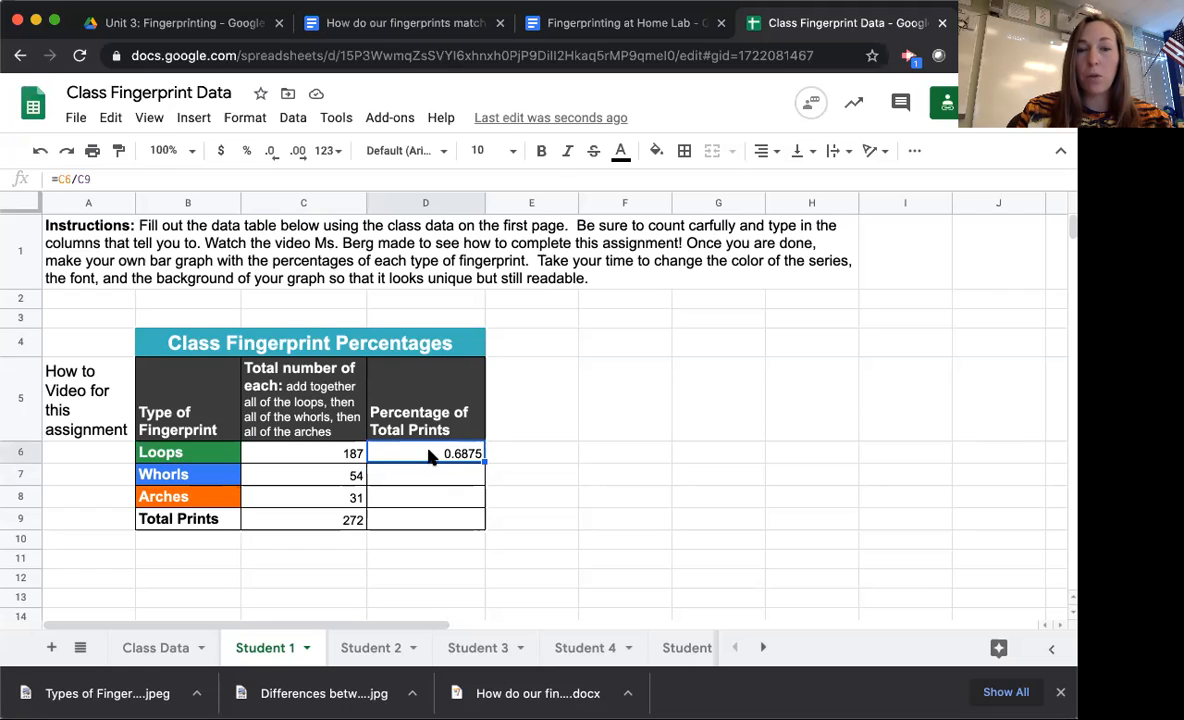
click(109, 177)
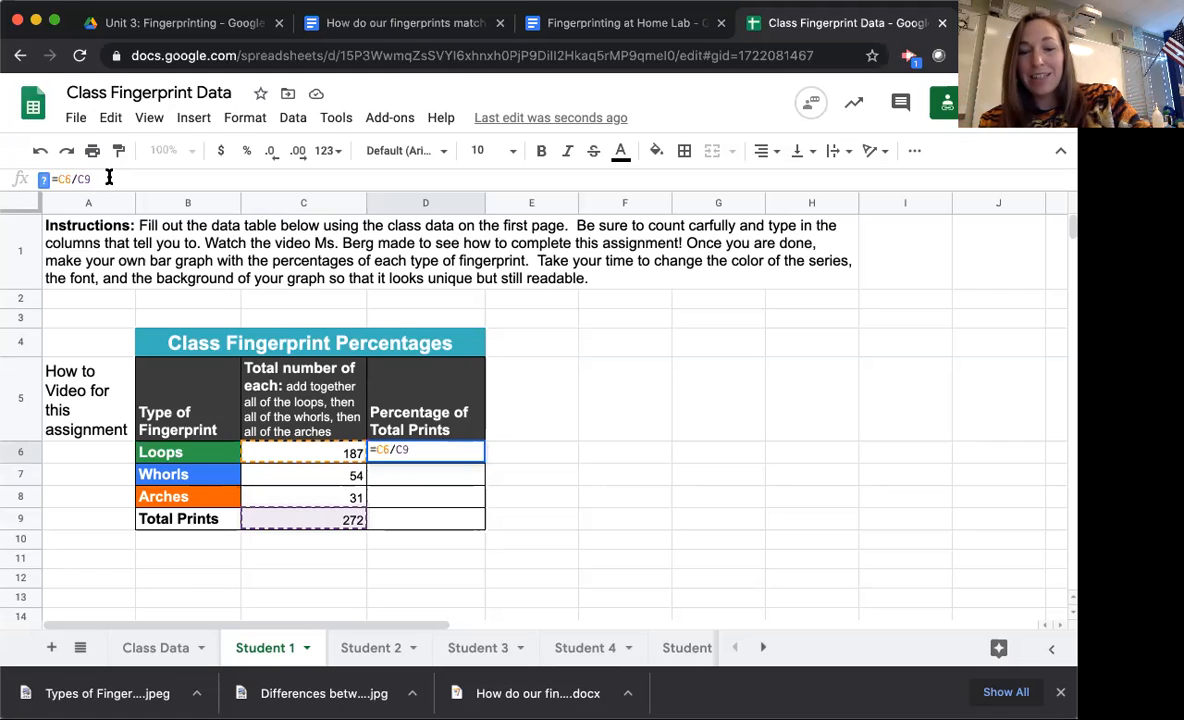
text(*)
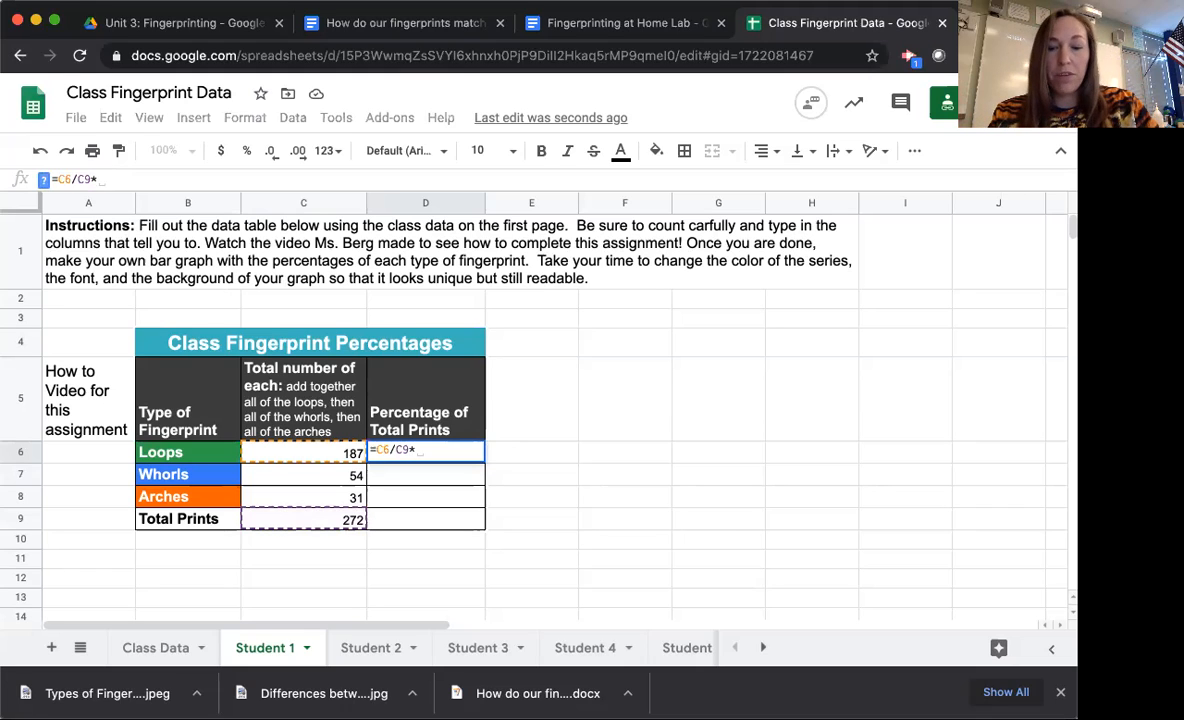
text(100)
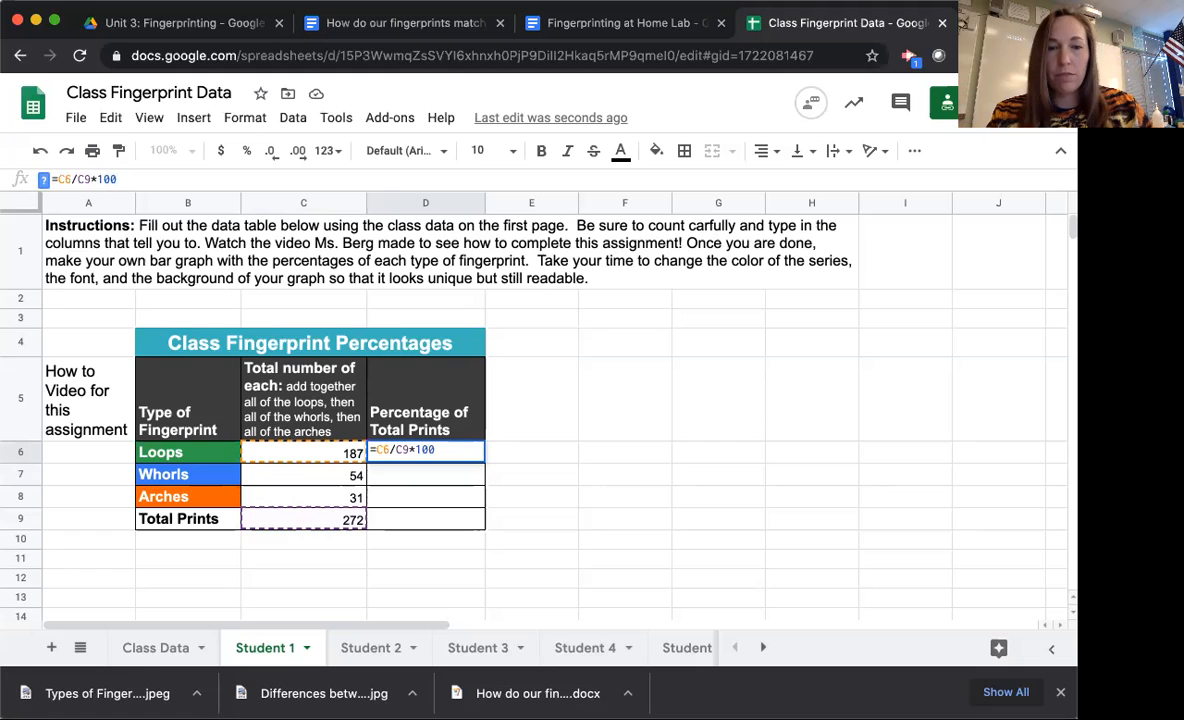
key(Return)
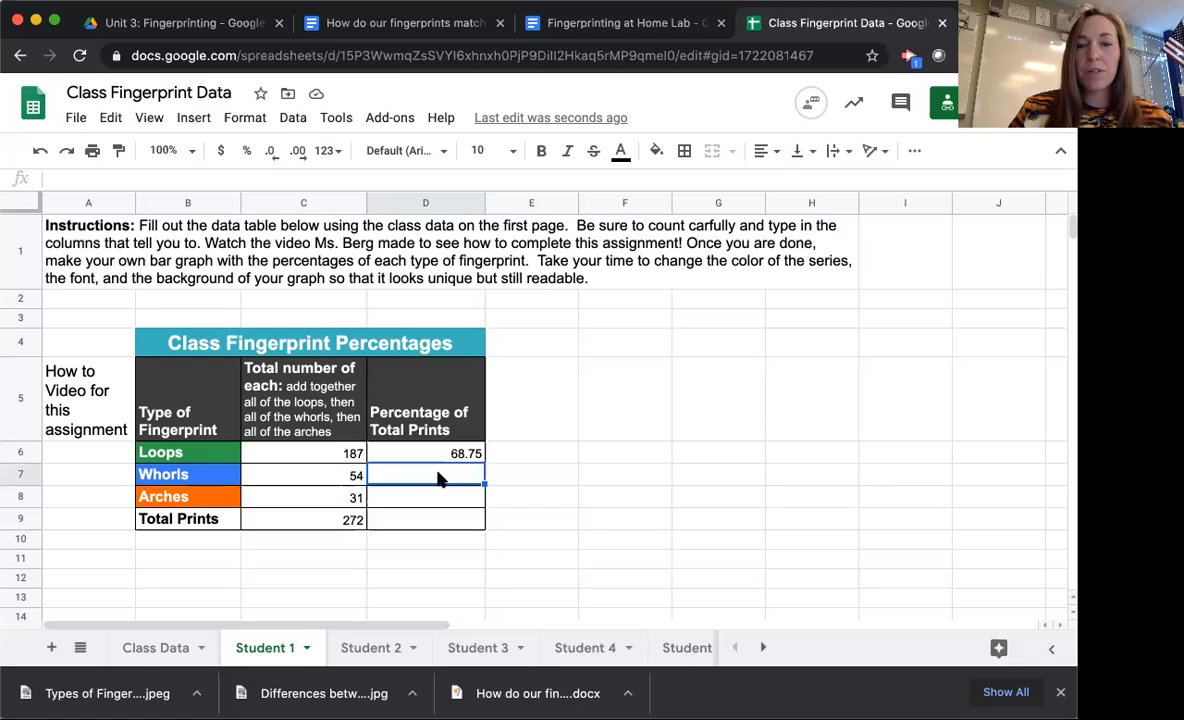
click(62, 178)
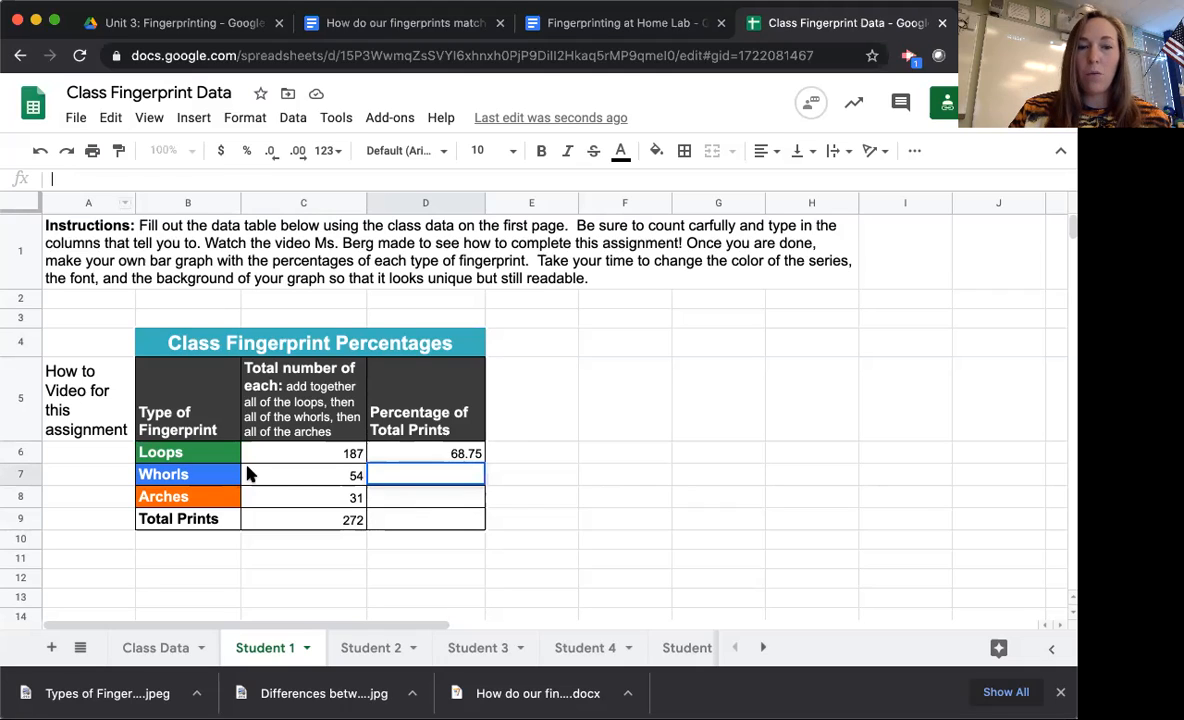
click(318, 475)
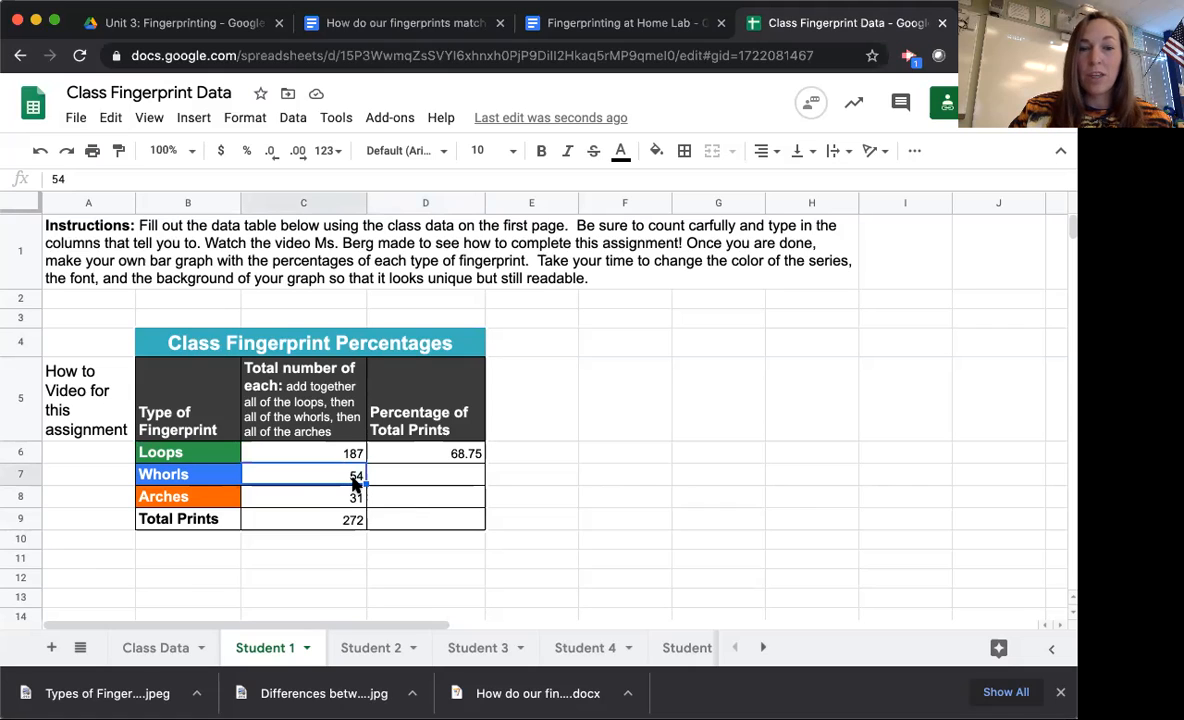
key(Return)
key(BackSpace)
key(BackSpace)
text(=)
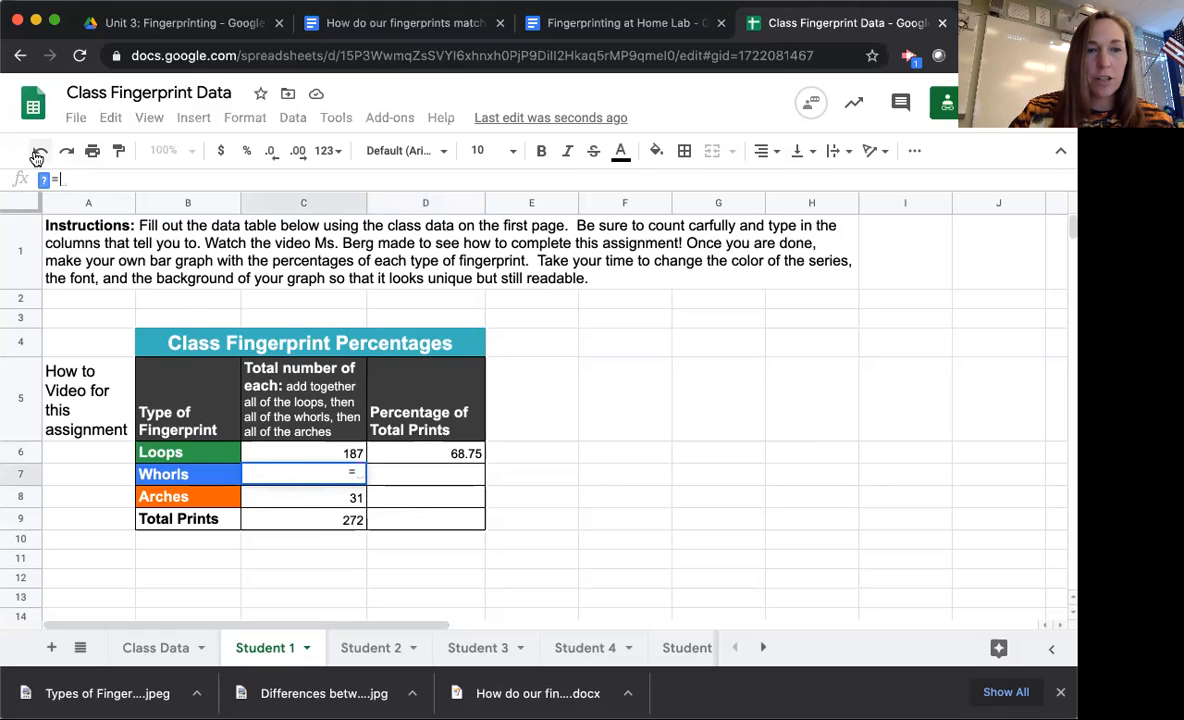
click(530, 550)
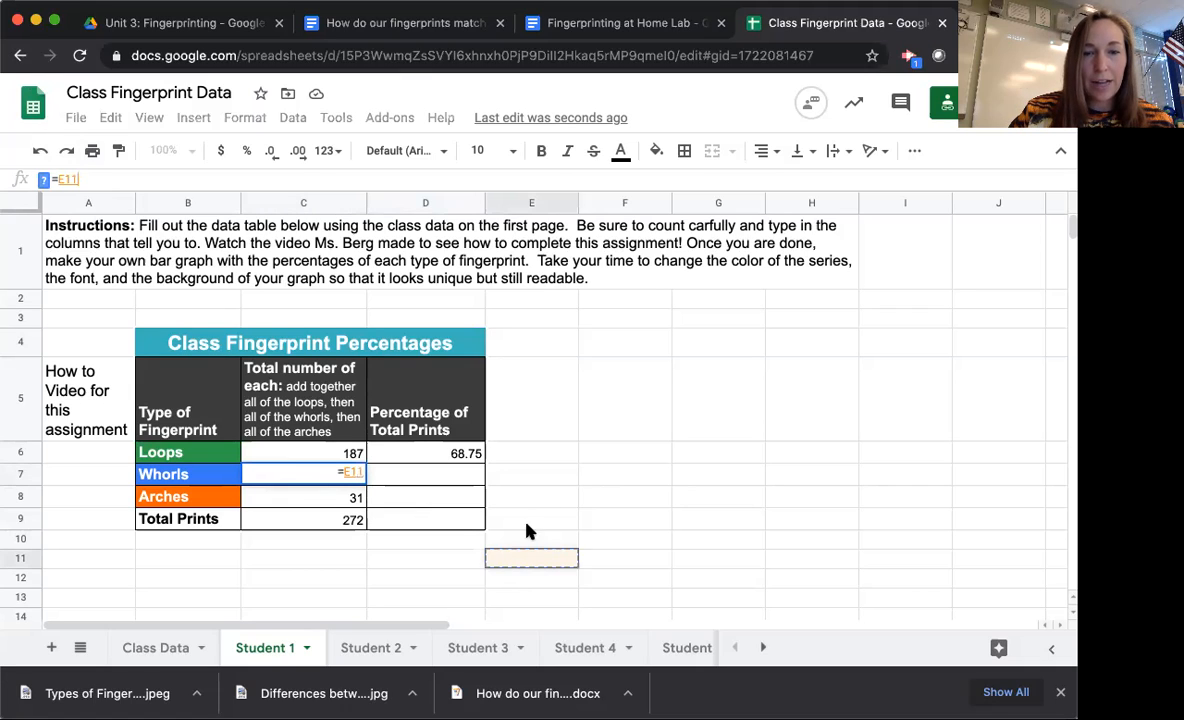
click(541, 500)
click(530, 472)
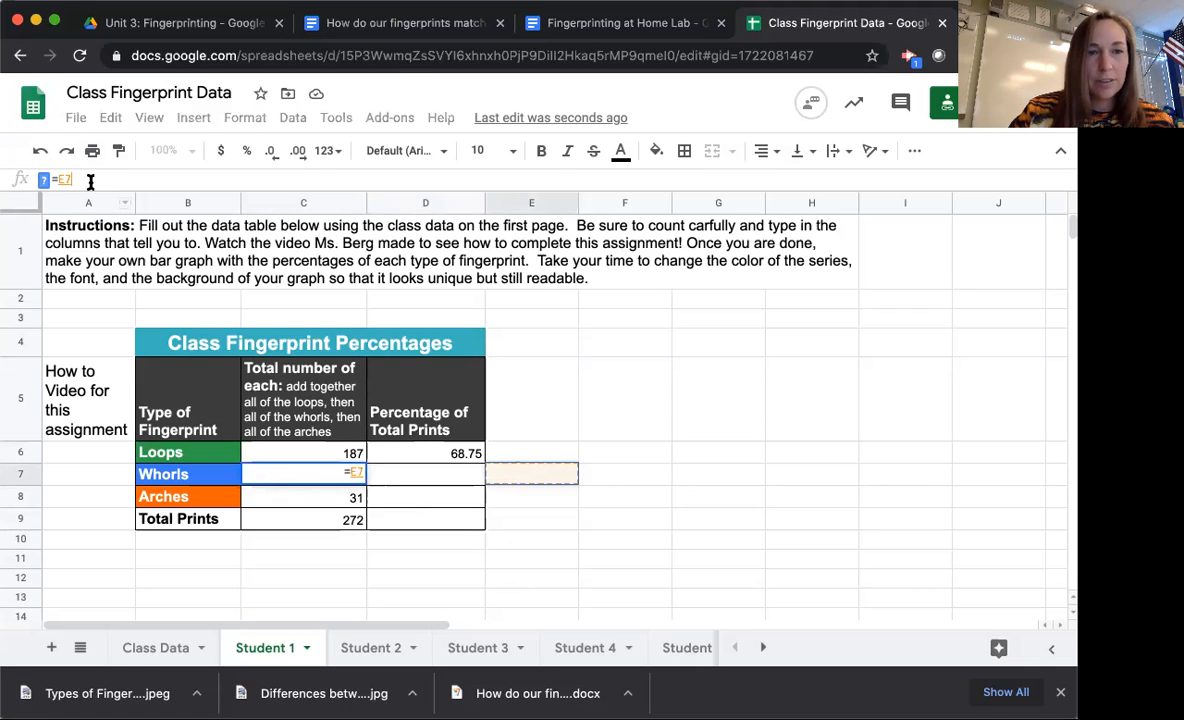
key(Return)
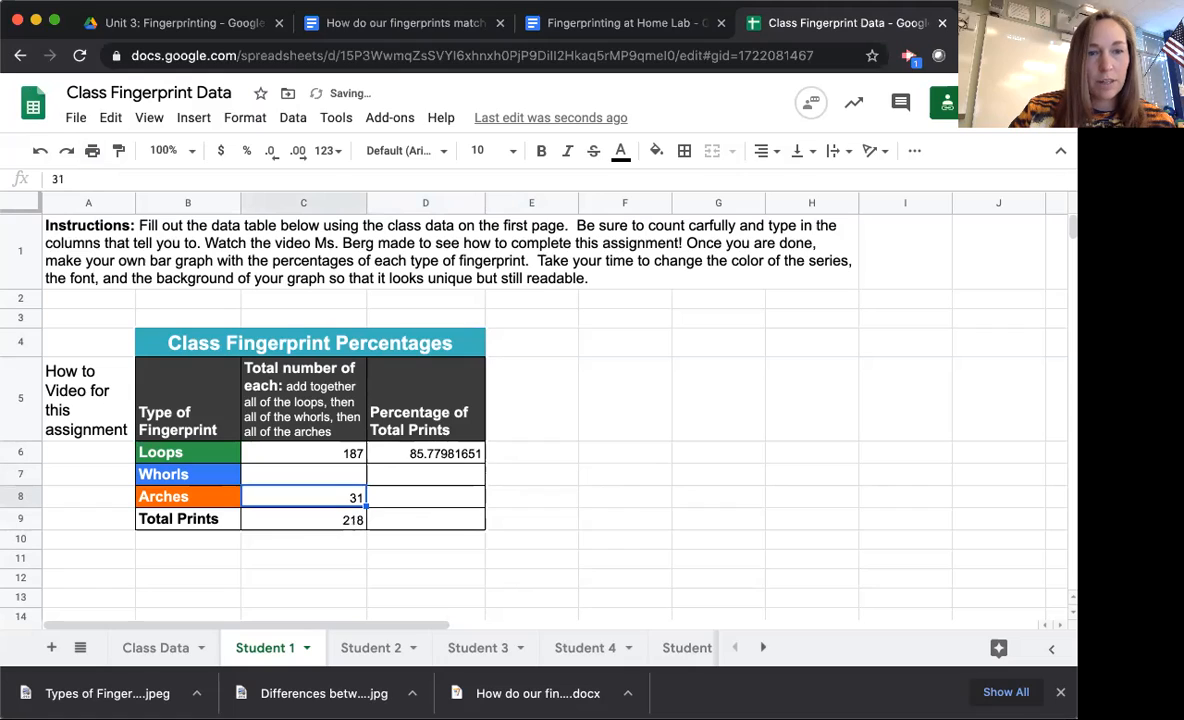
click(36, 156)
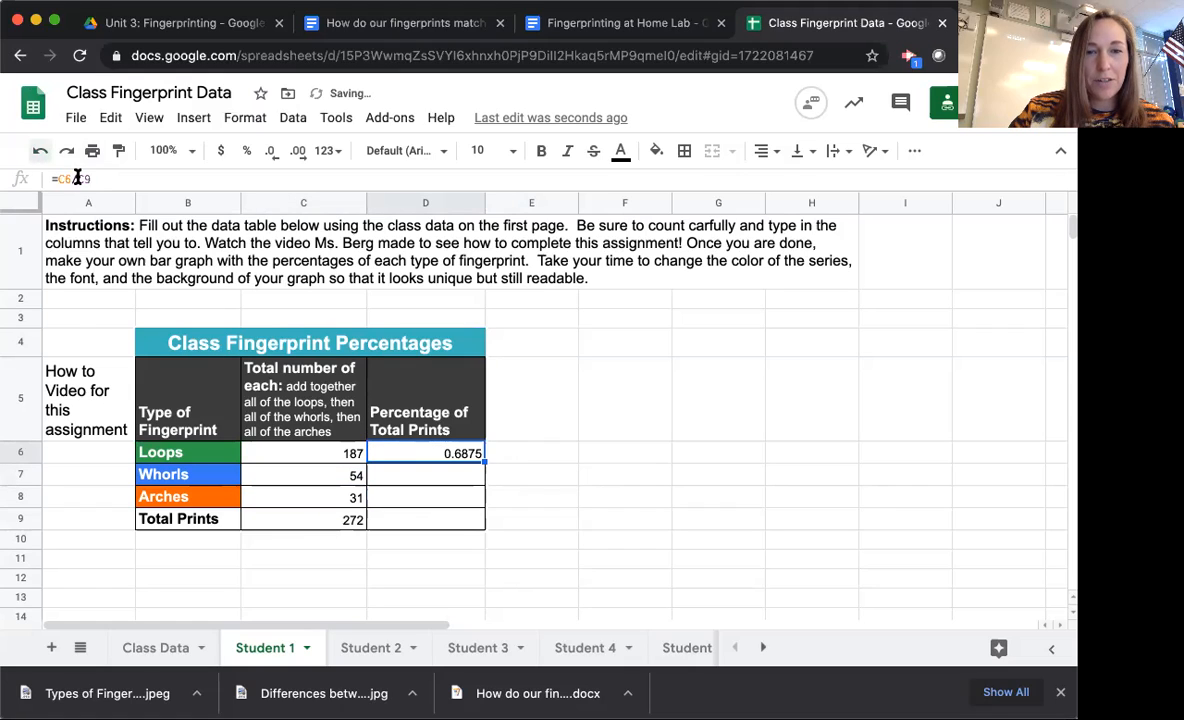
- Restore the Loops percentage formula =C6/C9*100 in D6, keeping the Whorls count of 54 in C7
click(66, 151)
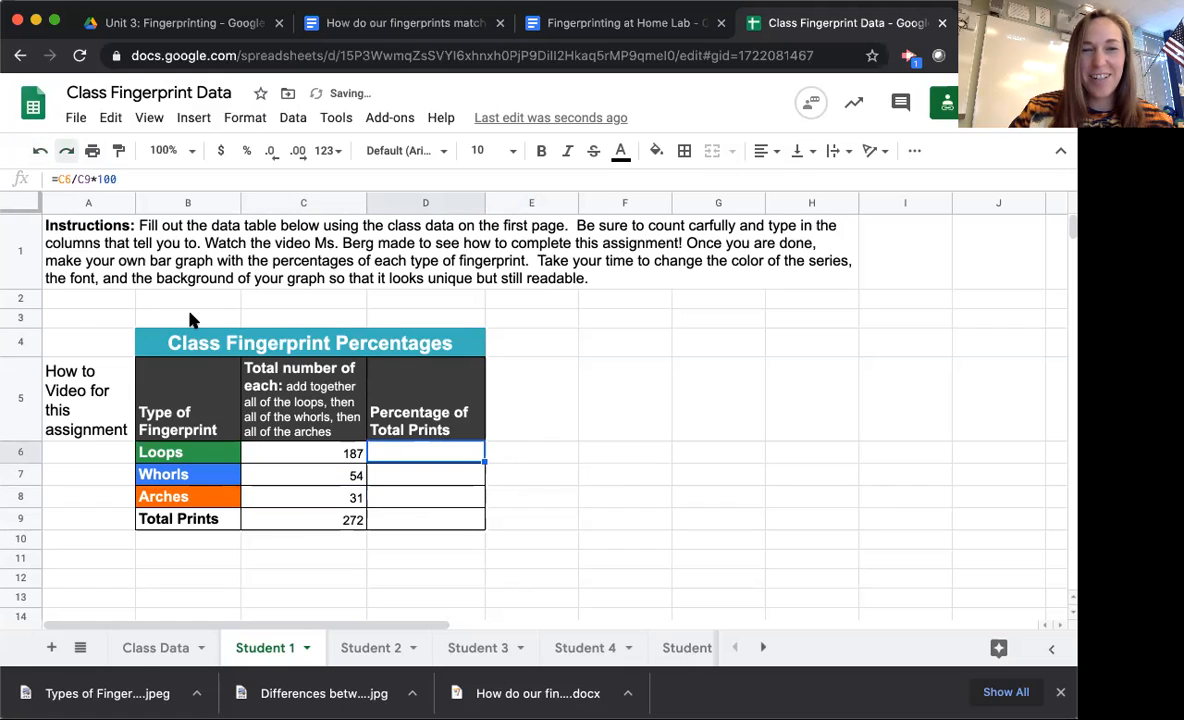
click(68, 153)
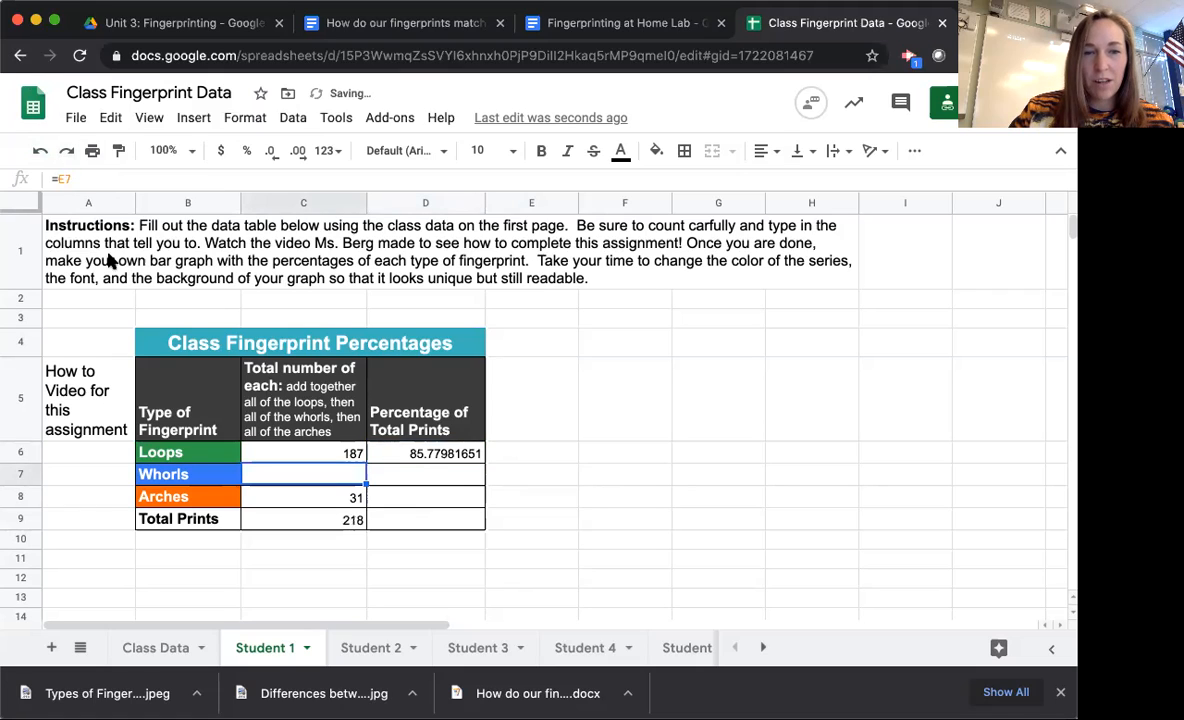
click(38, 153)
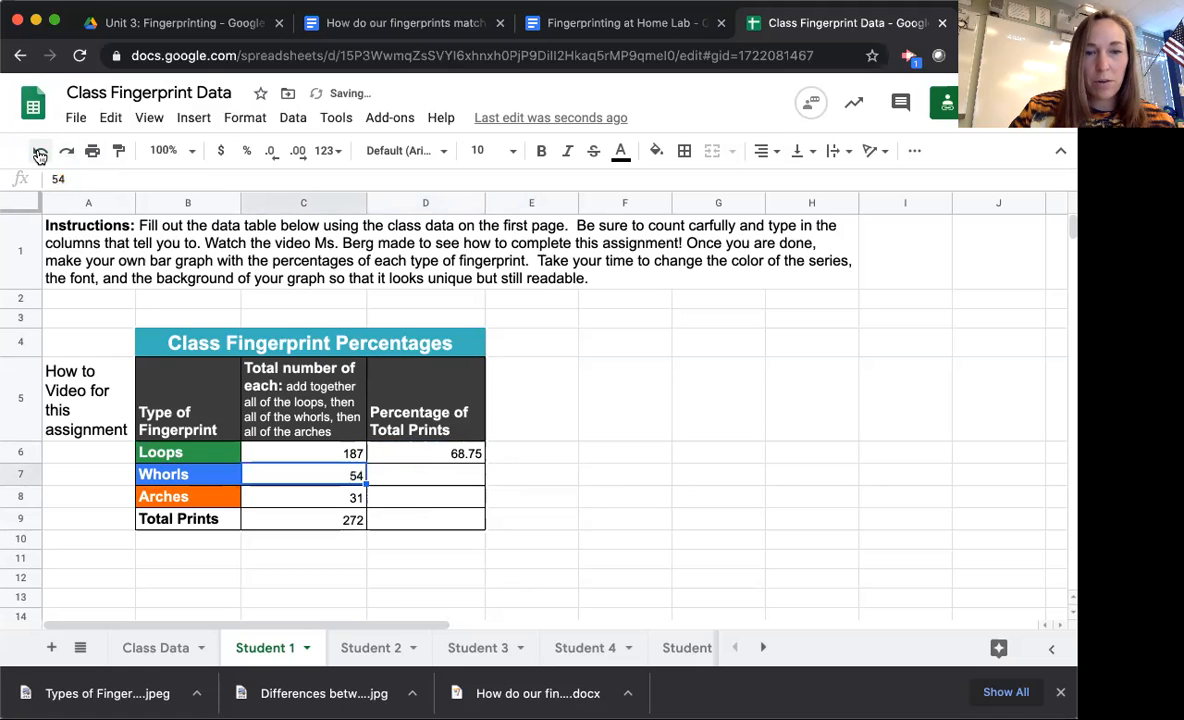
- Enter the Whorls percentage formula =C7/C9*100 in D7
click(440, 477)
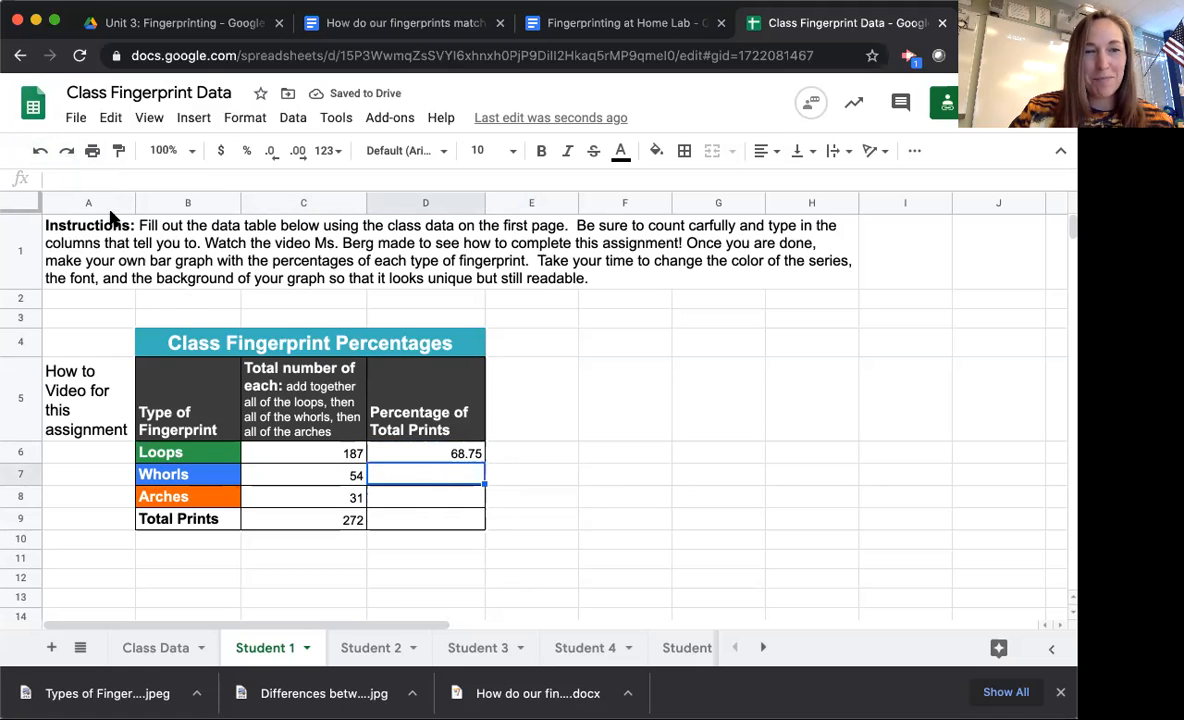
click(89, 174)
text(=)
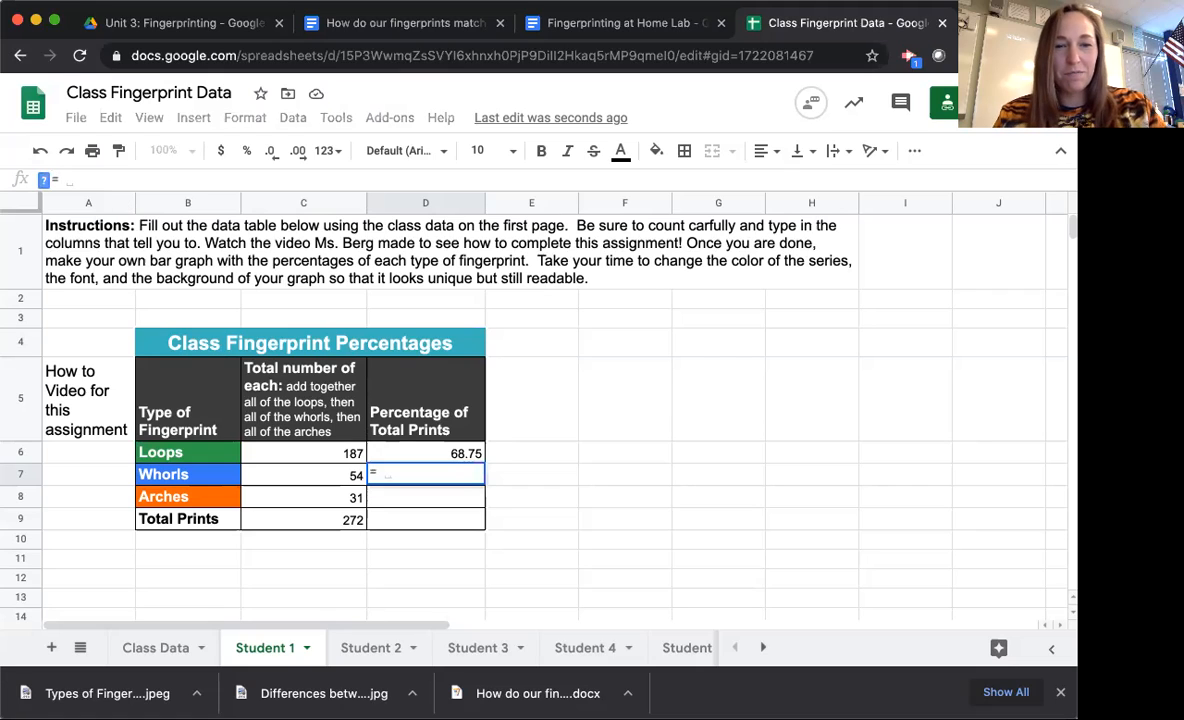
click(322, 476)
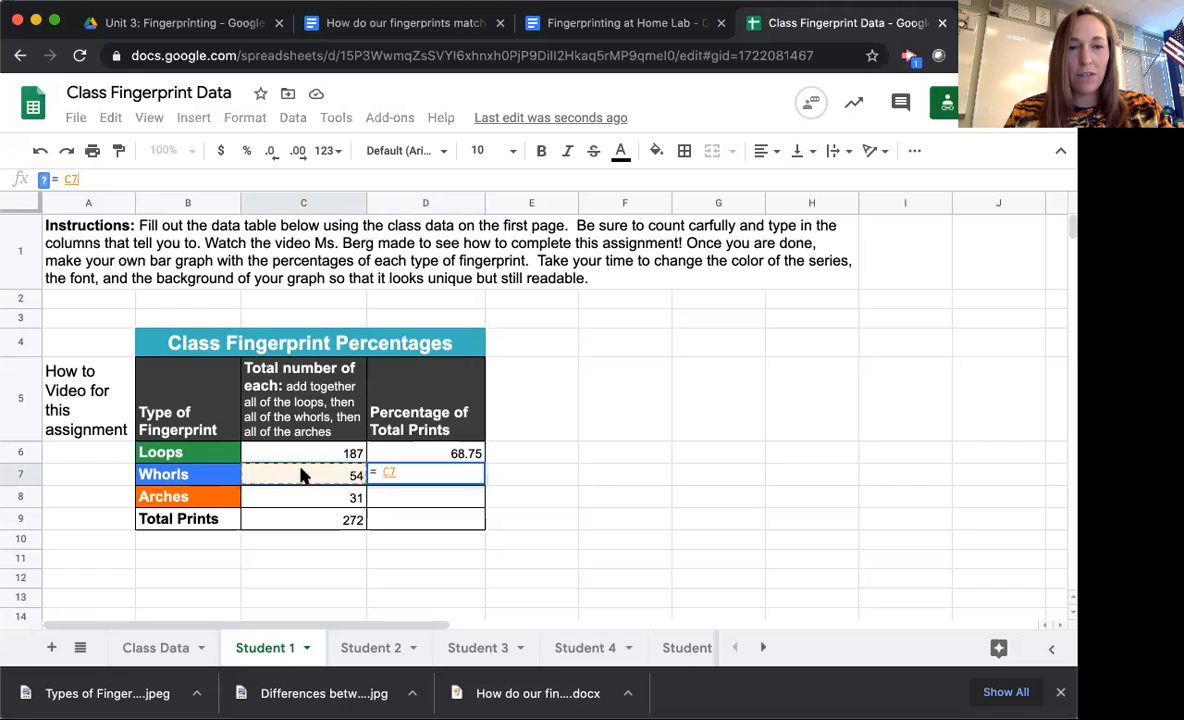
text(/)
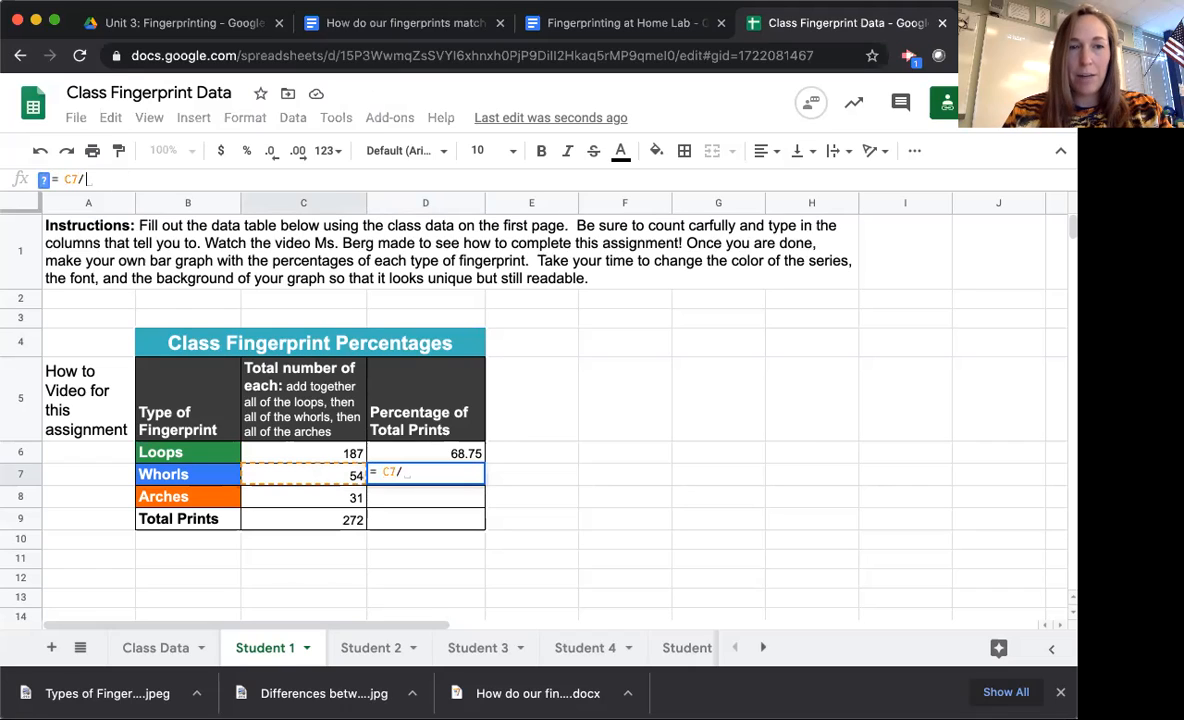
click(318, 530)
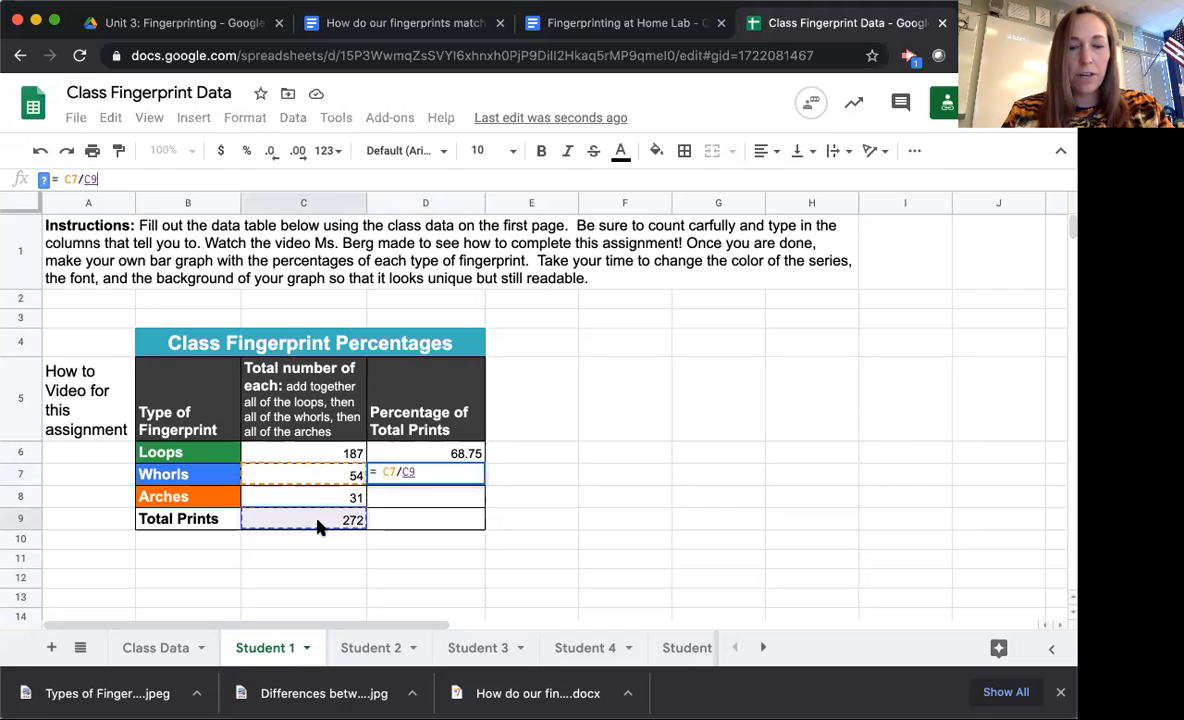
text(*100)
key(Return)
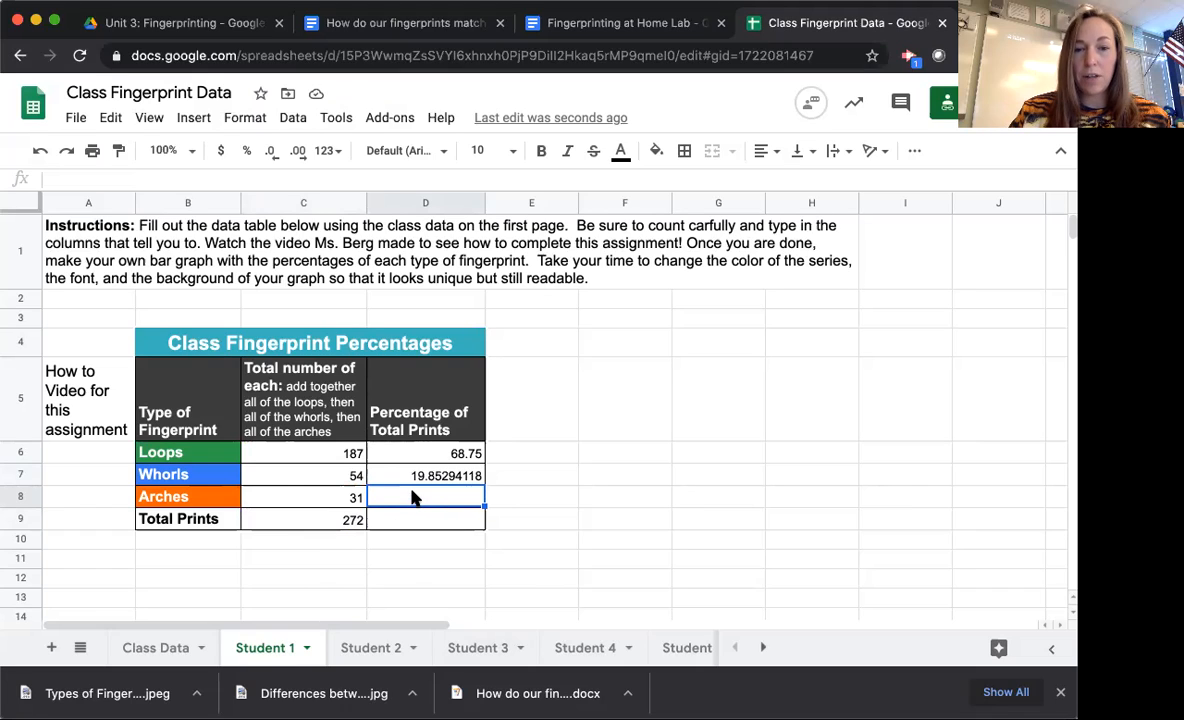
- Enter the Arches percentage formula =C8/C9*100 in D8
click(64, 177)
text(=)
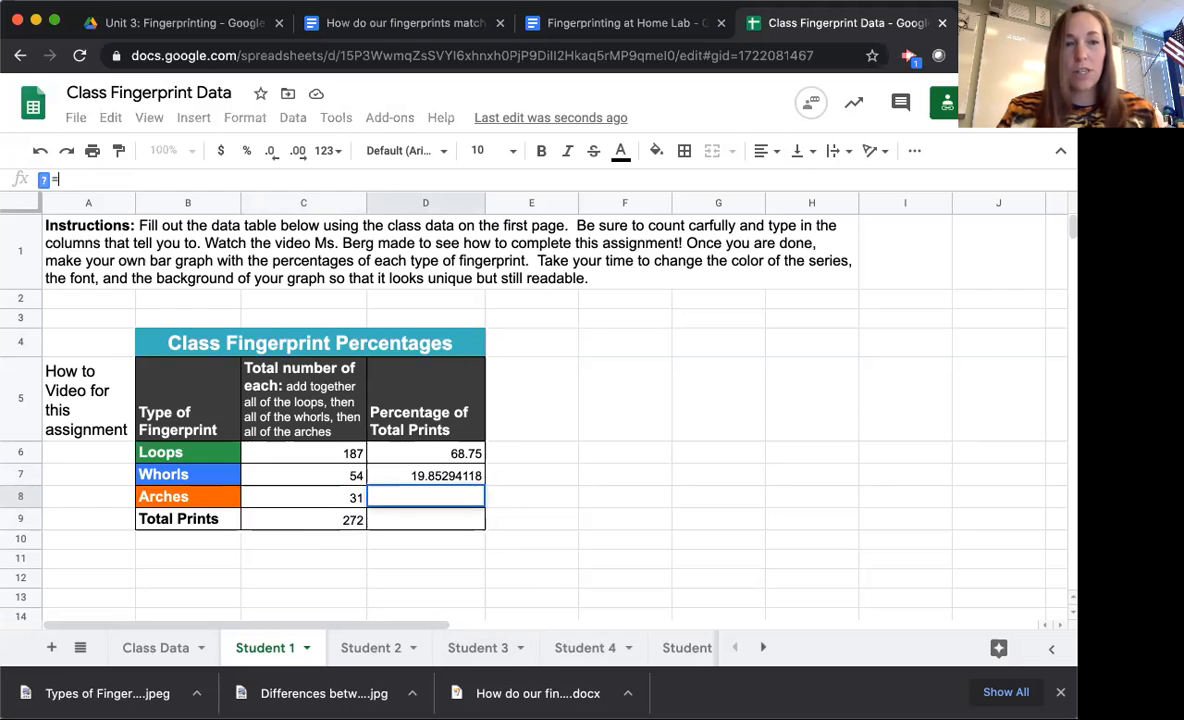
click(296, 502)
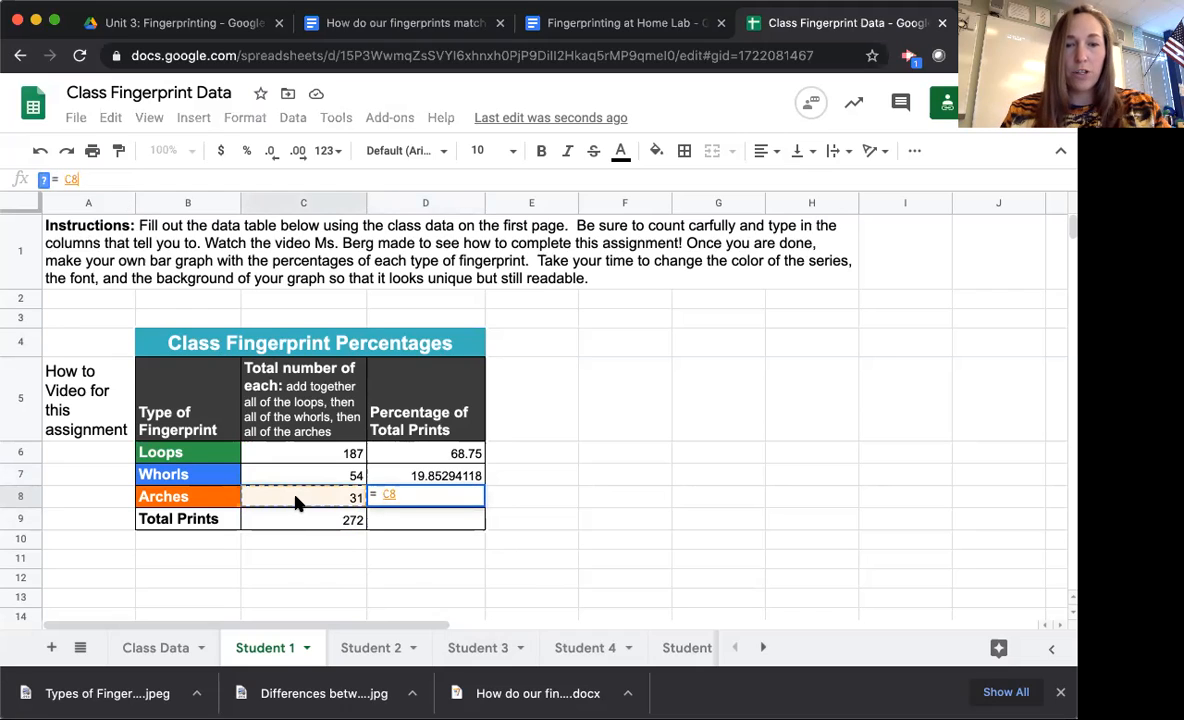
text(/)
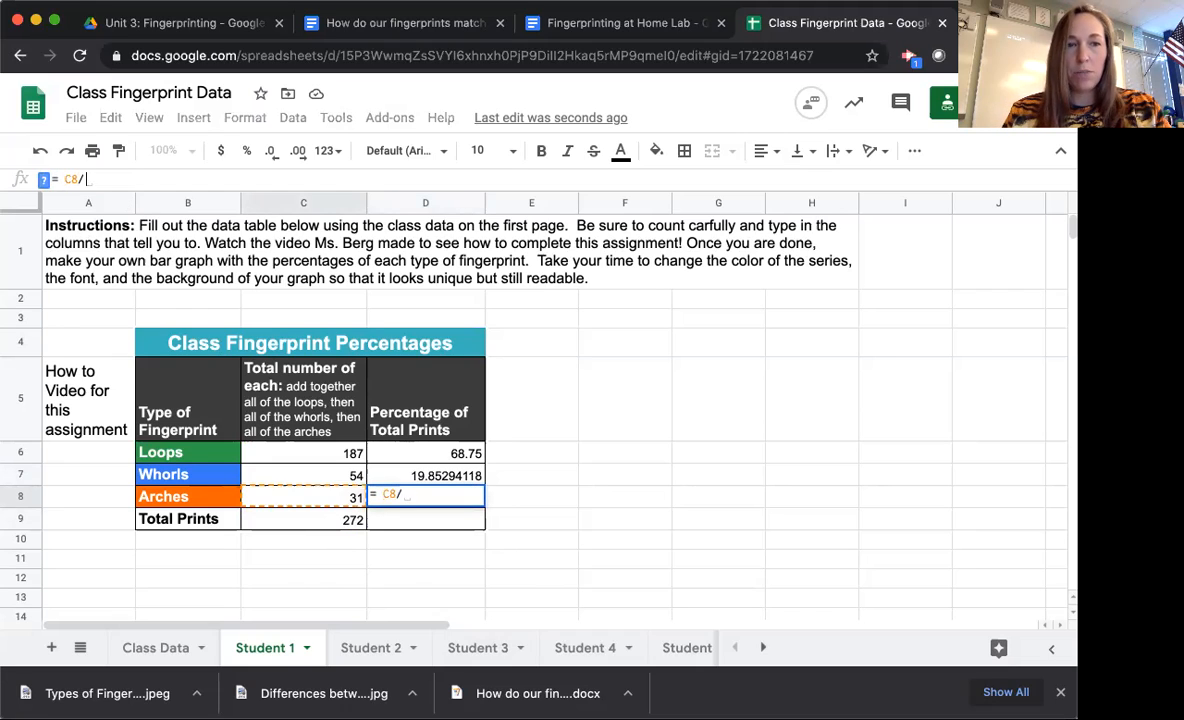
click(314, 526)
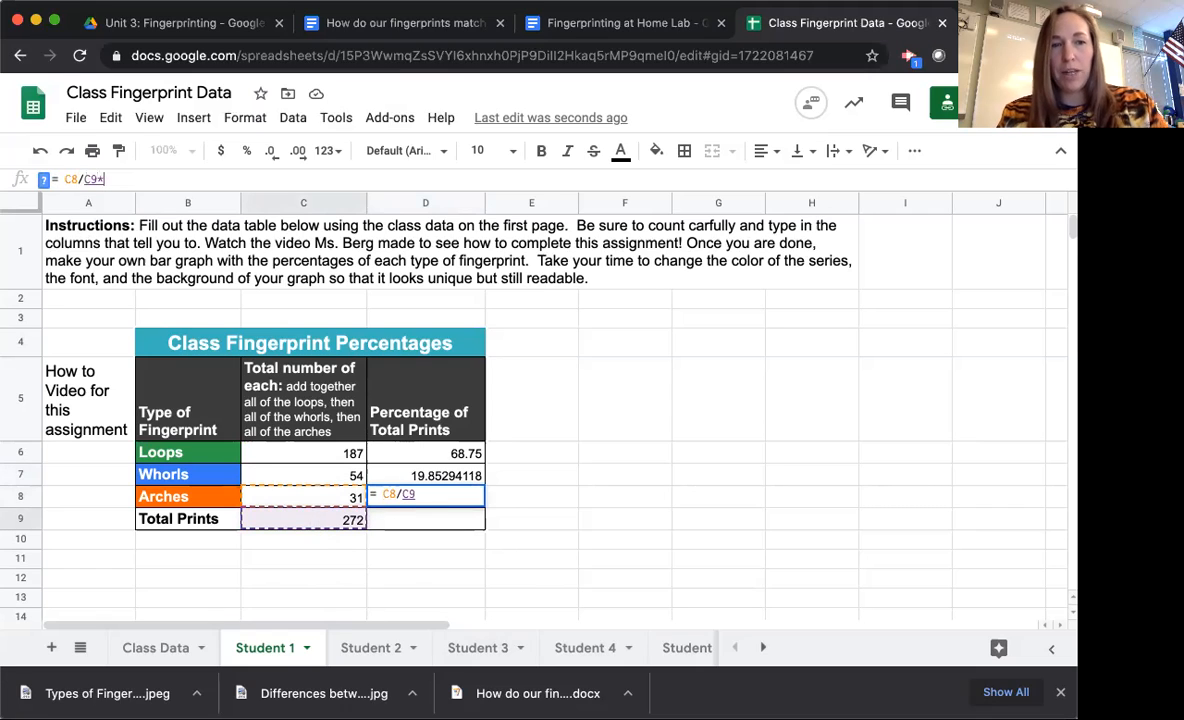
text(*100)
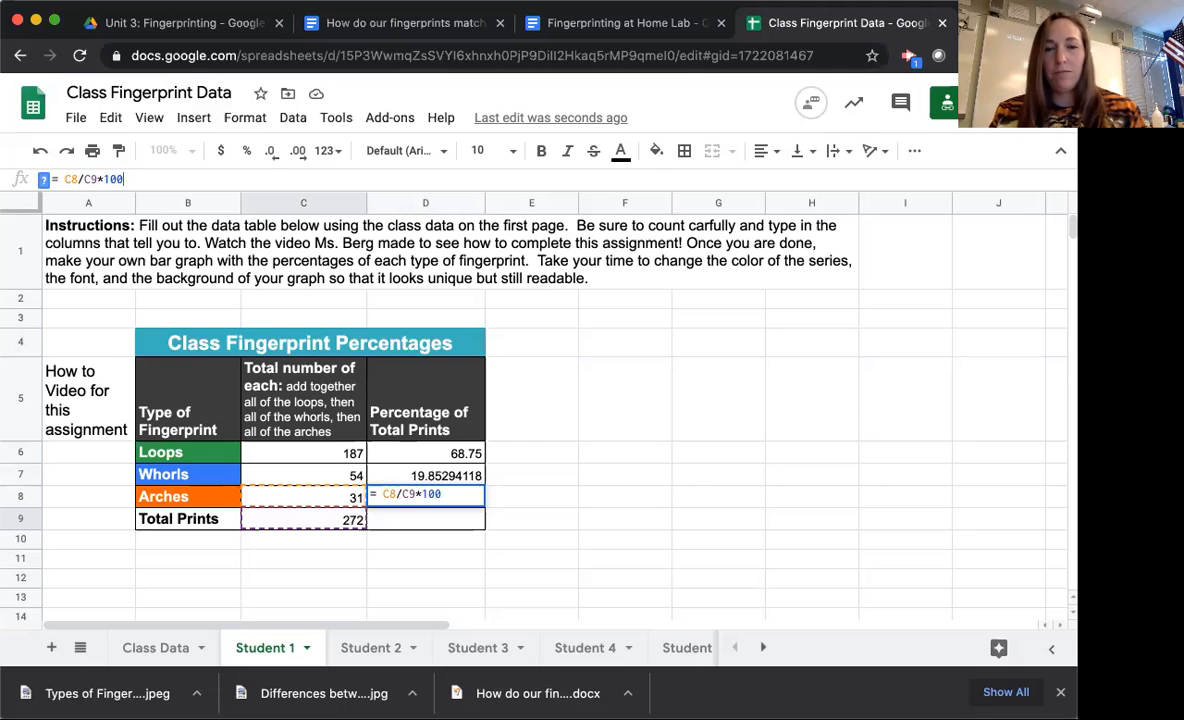
key(Return)
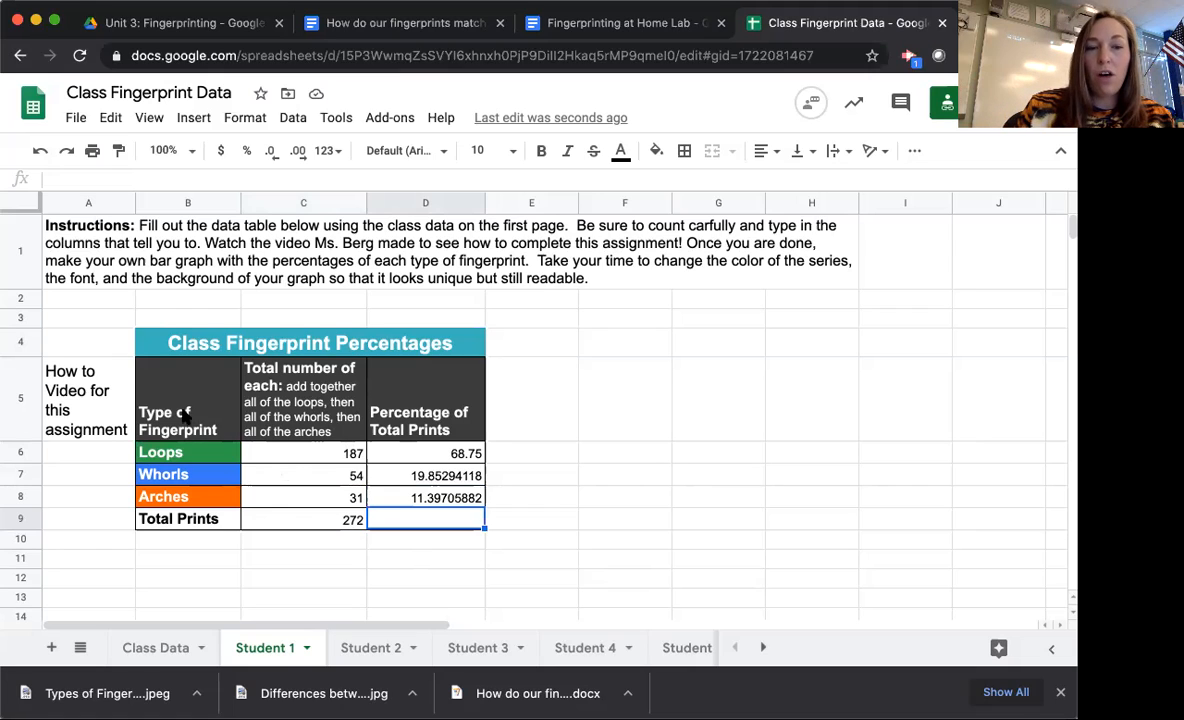
- Insert a chart from the fingerprint types in B5:B8 and their percentages in D5:D8, leaving out the counts column
drag(183, 400, 188, 503)
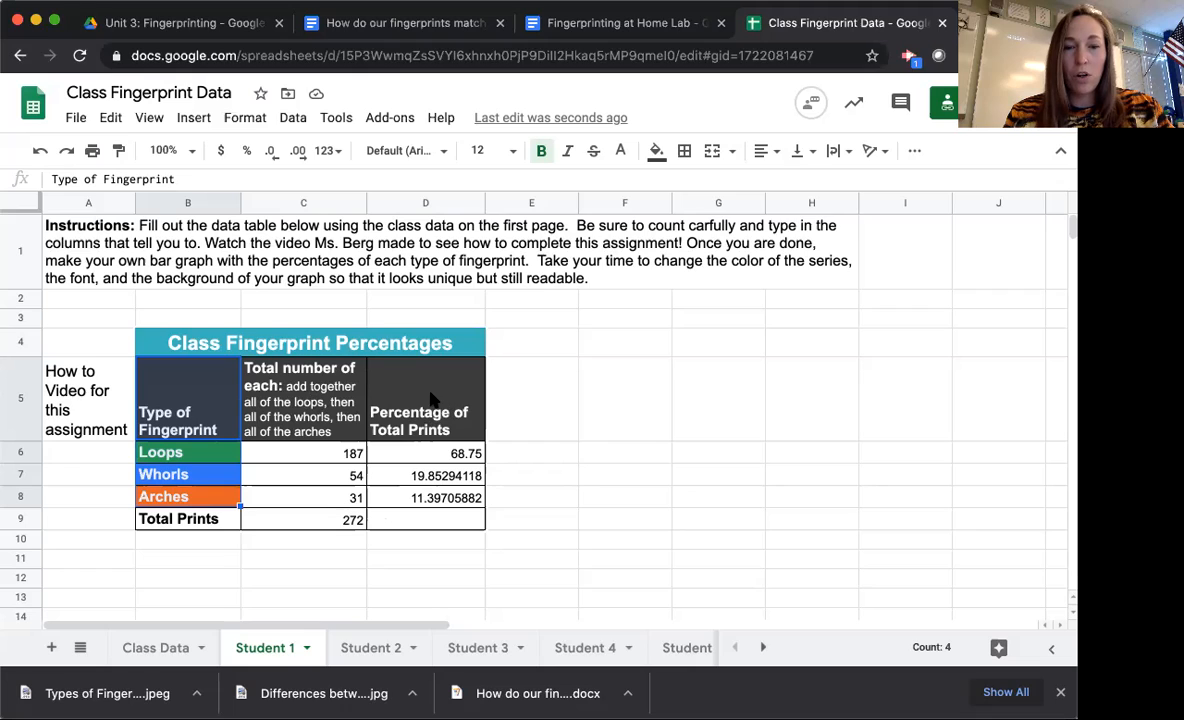
drag(432, 398, 432, 505)
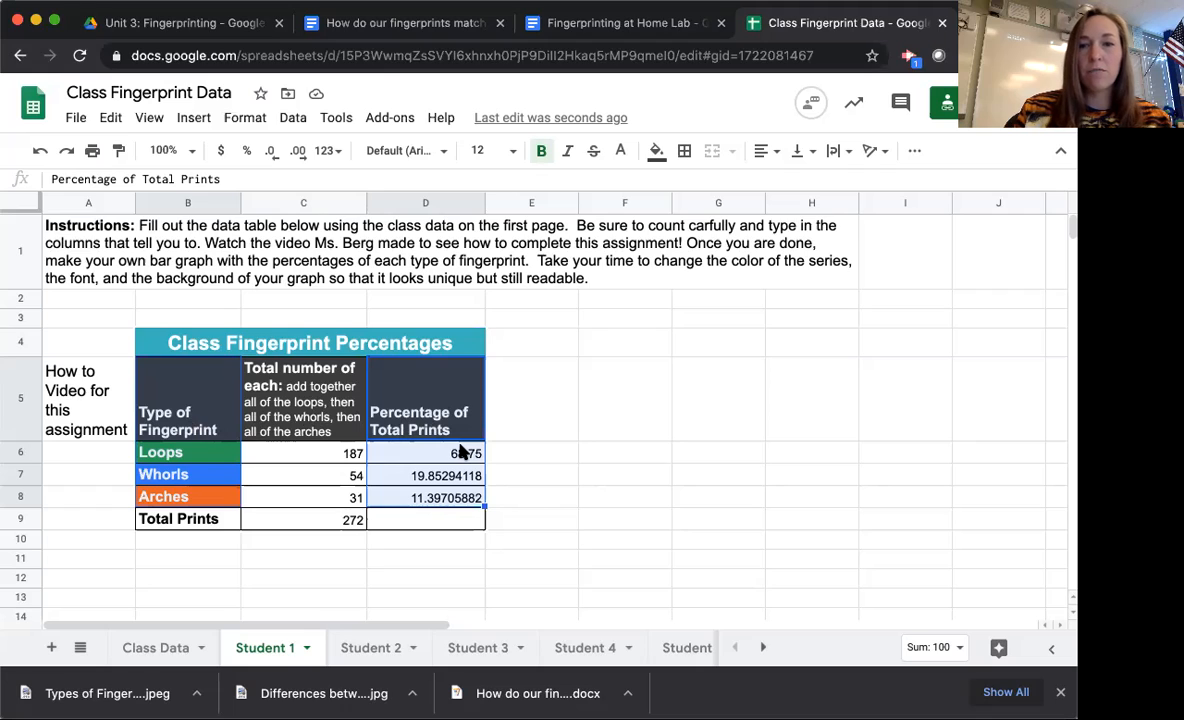
click(193, 118)
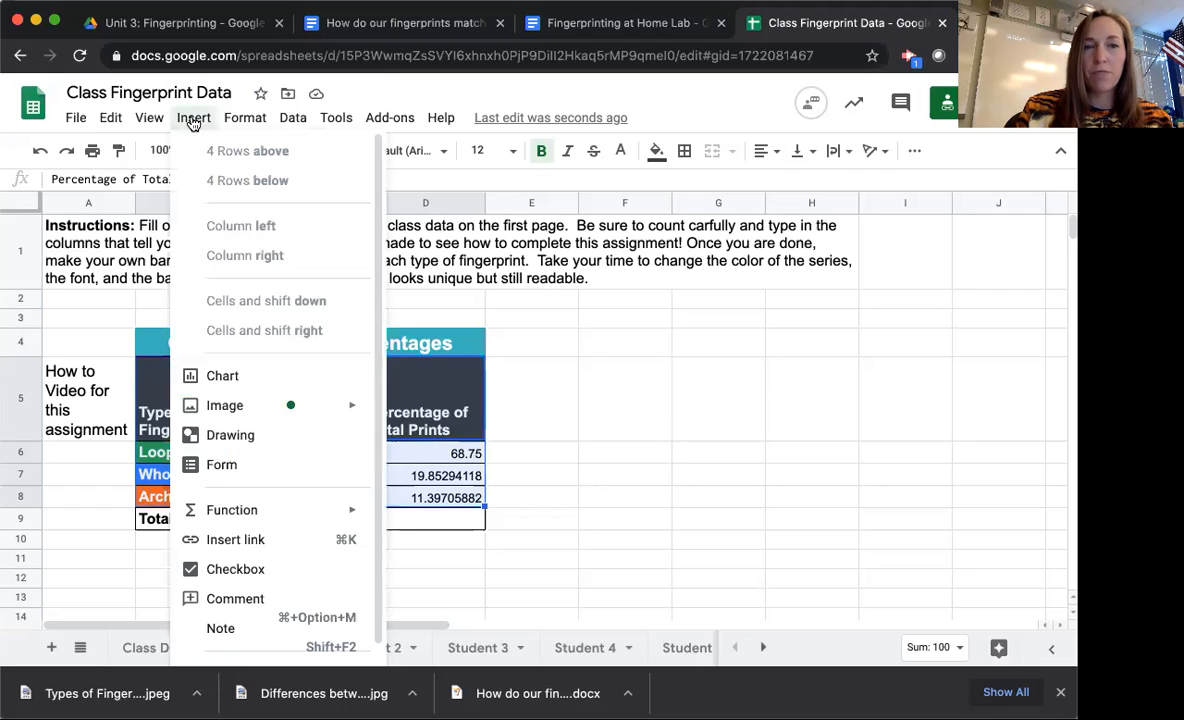
click(222, 376)
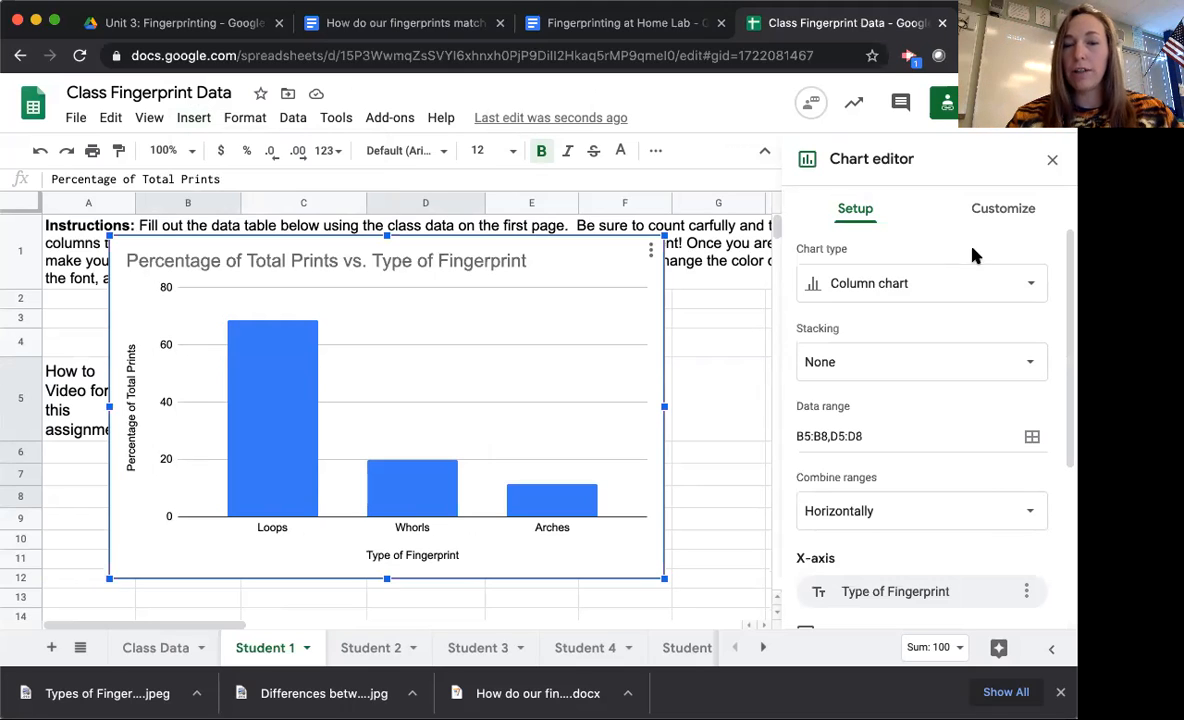
- Make the chart's columns 3D in its chart style settings
click(1012, 210)
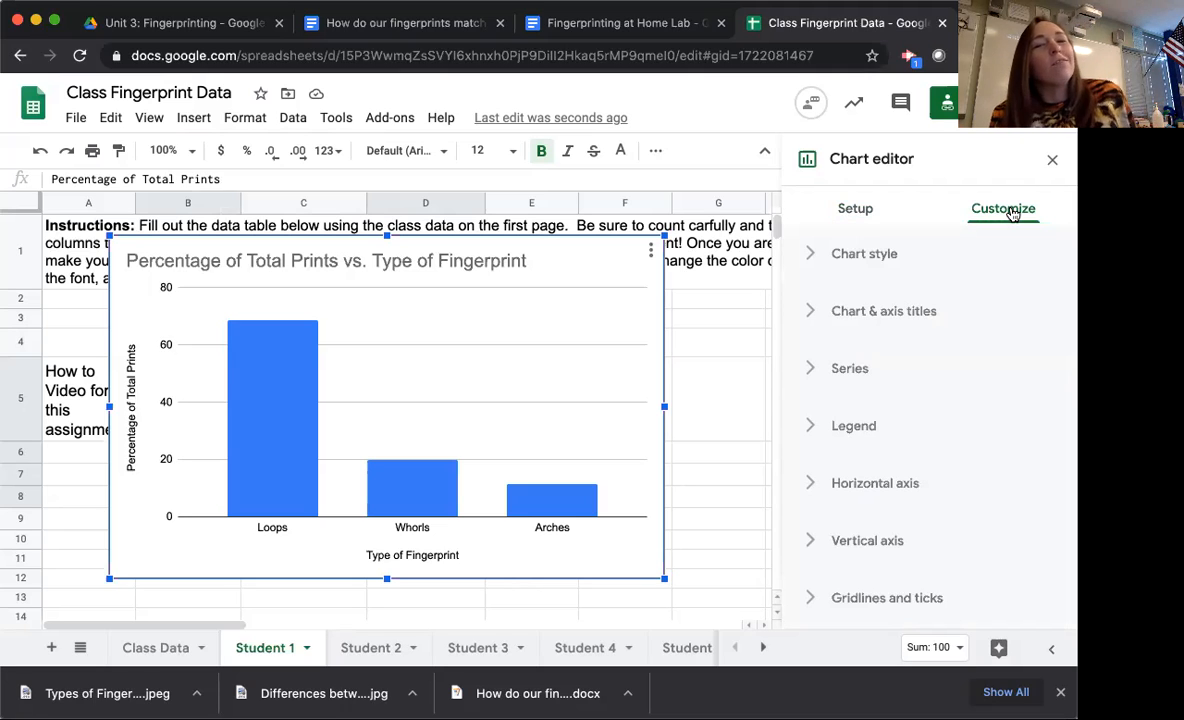
click(810, 256)
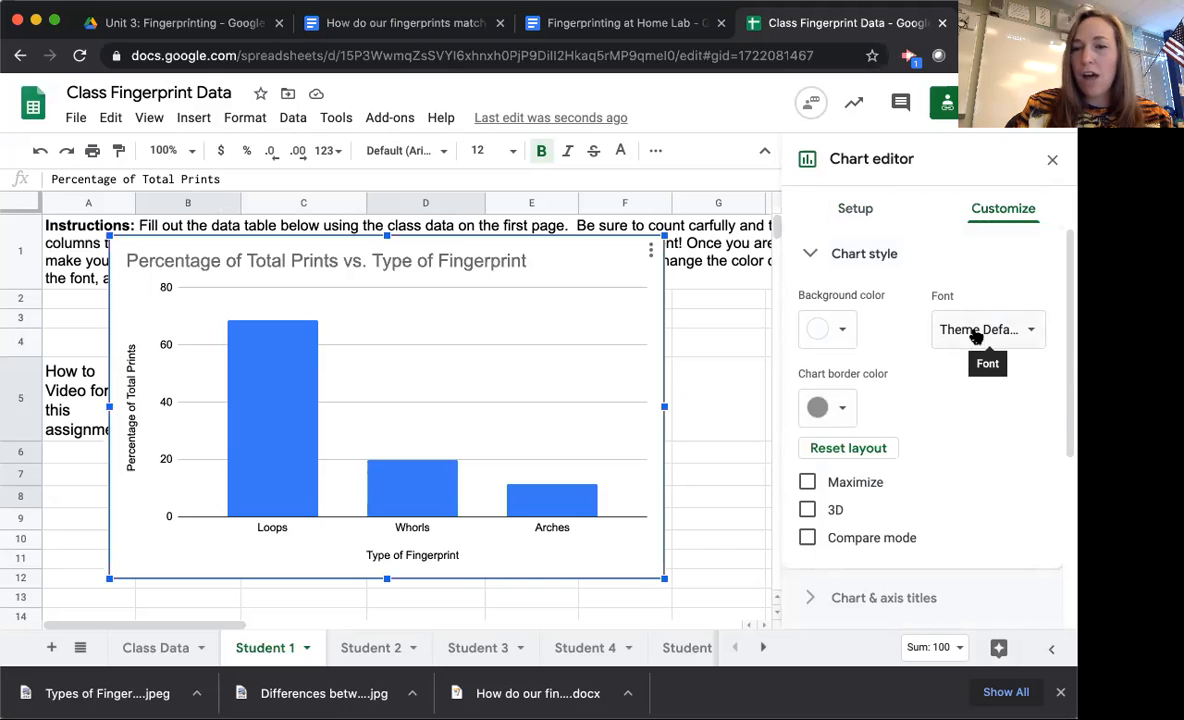
click(808, 510)
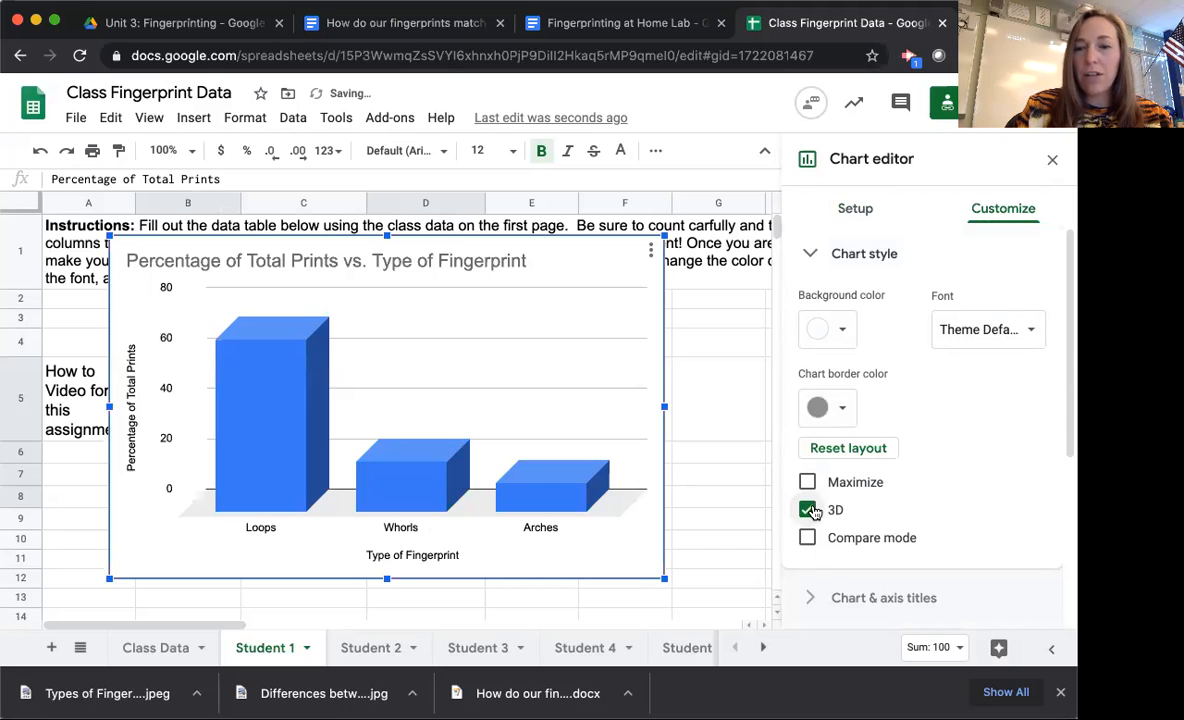
click(818, 258)
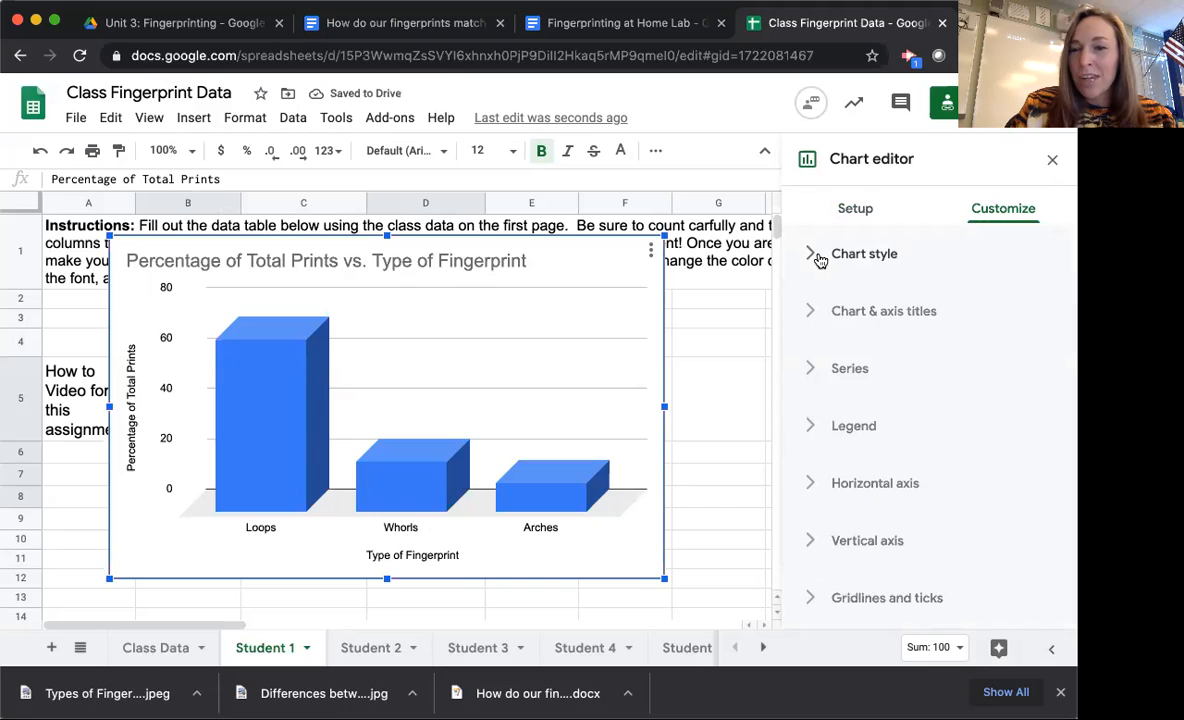
- Open the chart and axis title settings and move the chart down below the table's Class Fingerprint Percentages heading
click(813, 314)
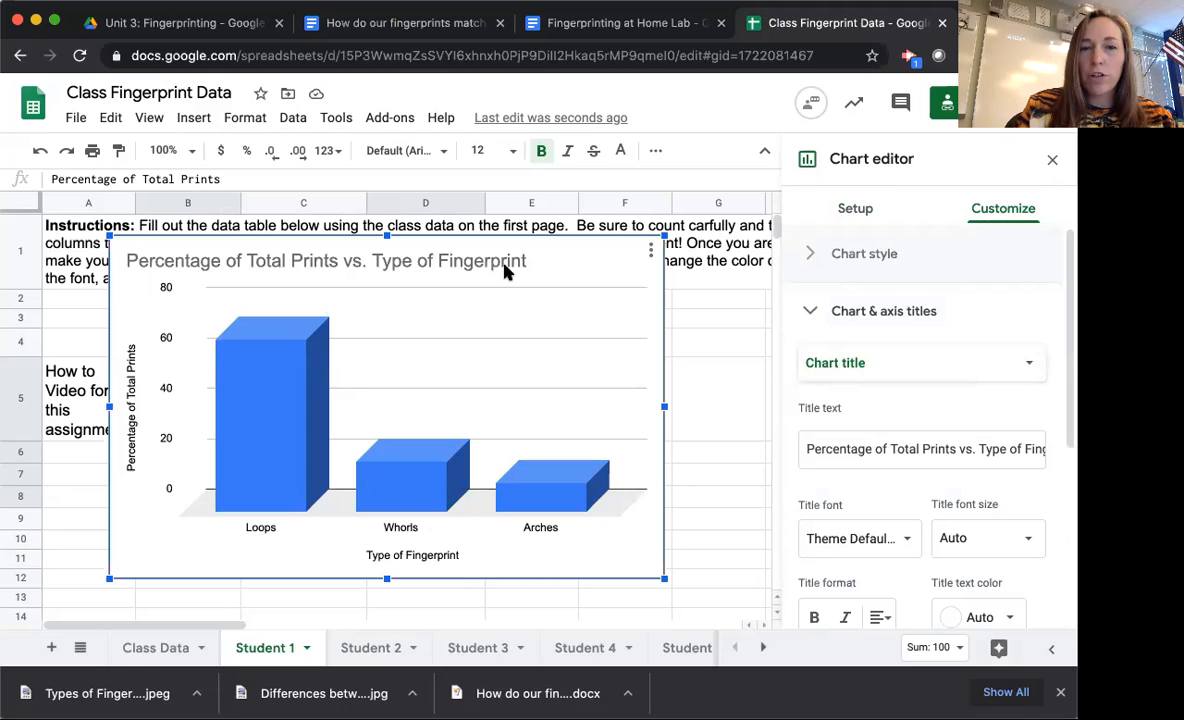
drag(588, 264, 601, 358)
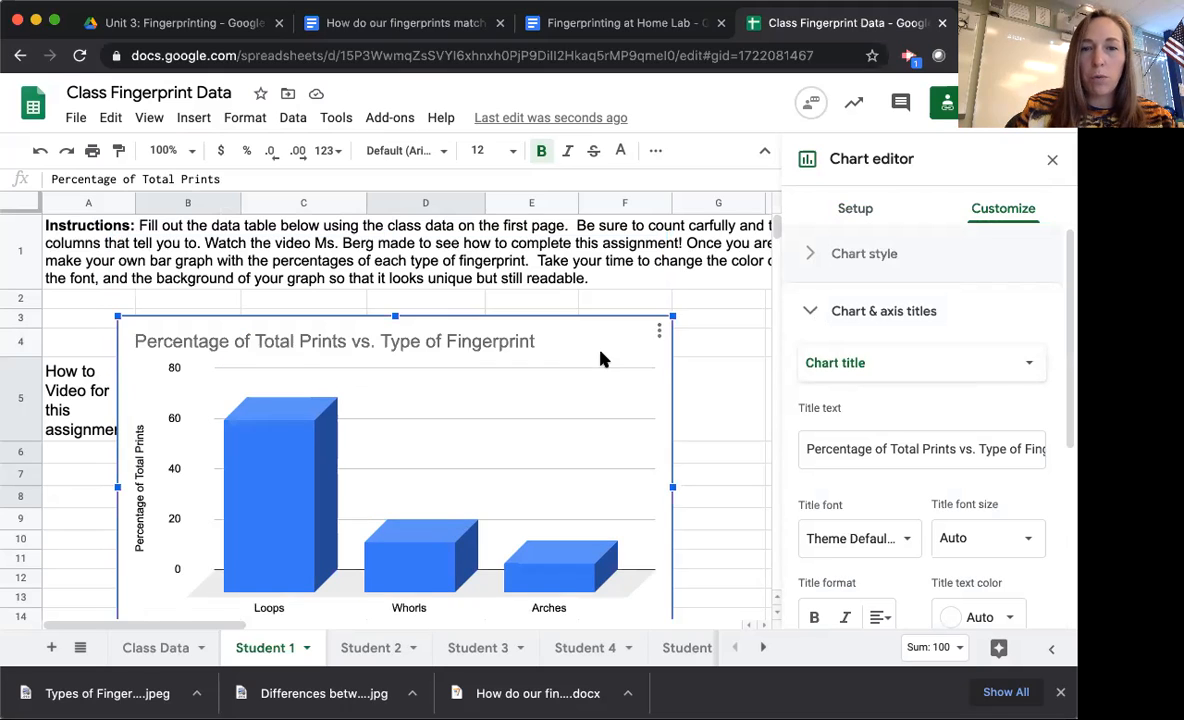
scroll(601, 358, down, 1)
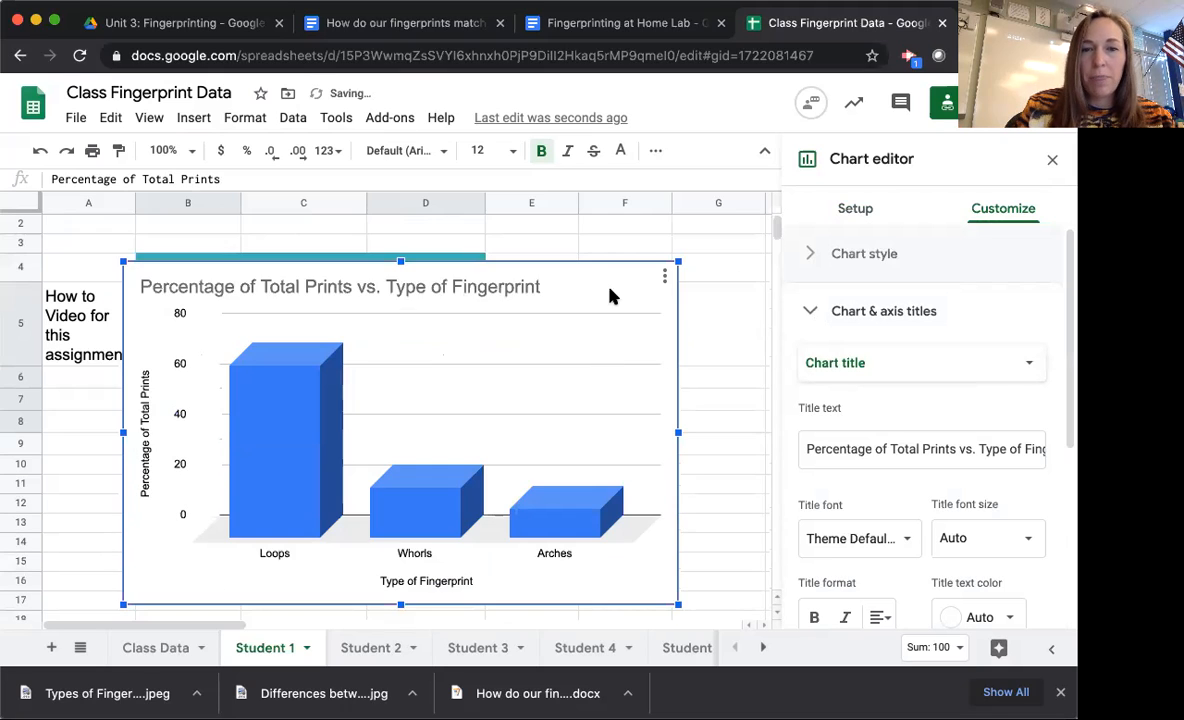
drag(618, 307, 622, 324)
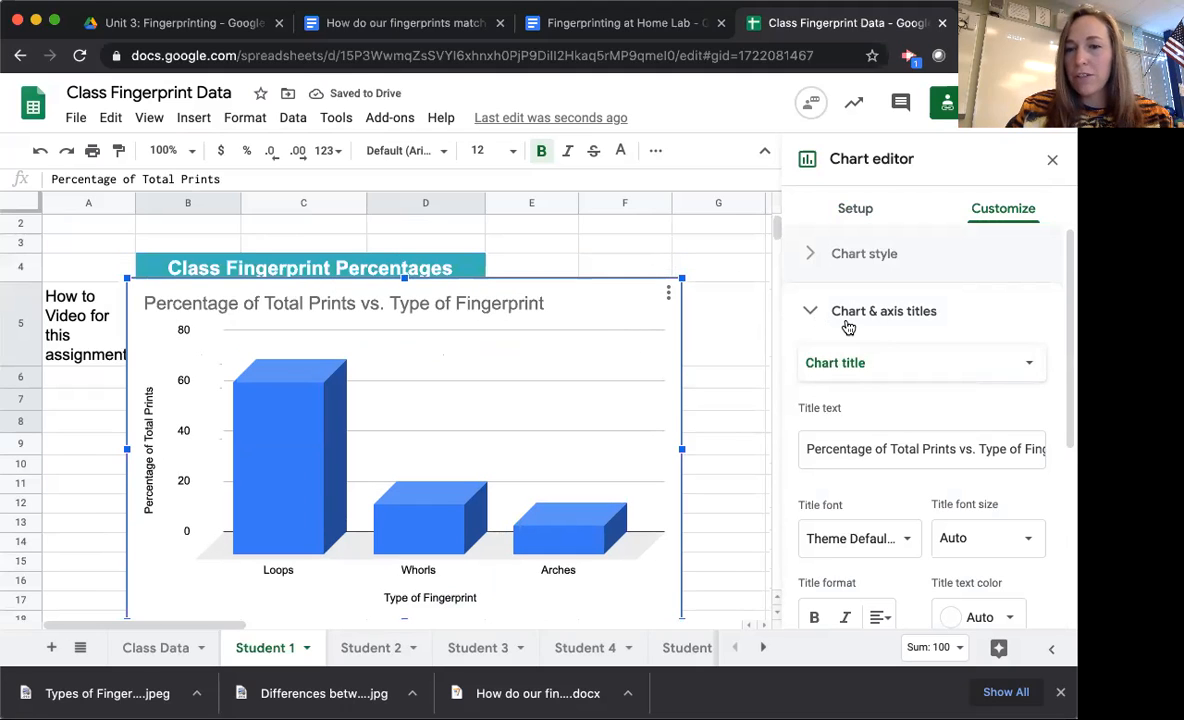
- Replace the chart title with "Class Fingerprint Percentages"
click(901, 452)
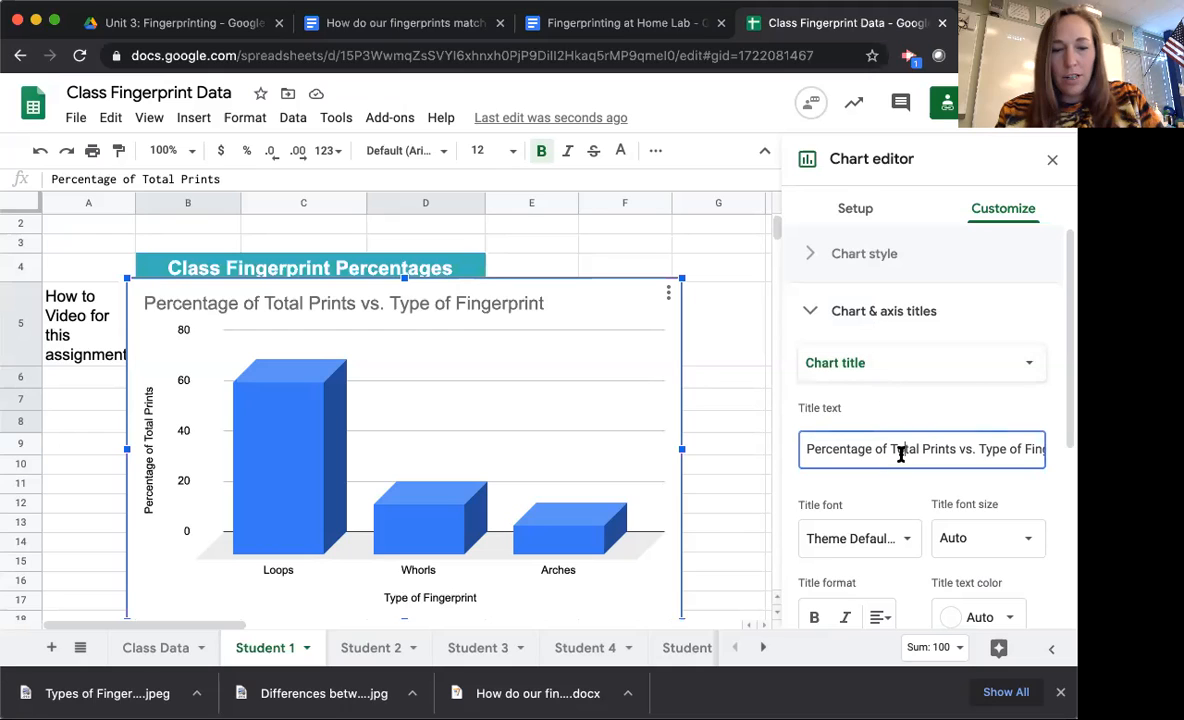
key(super+a)
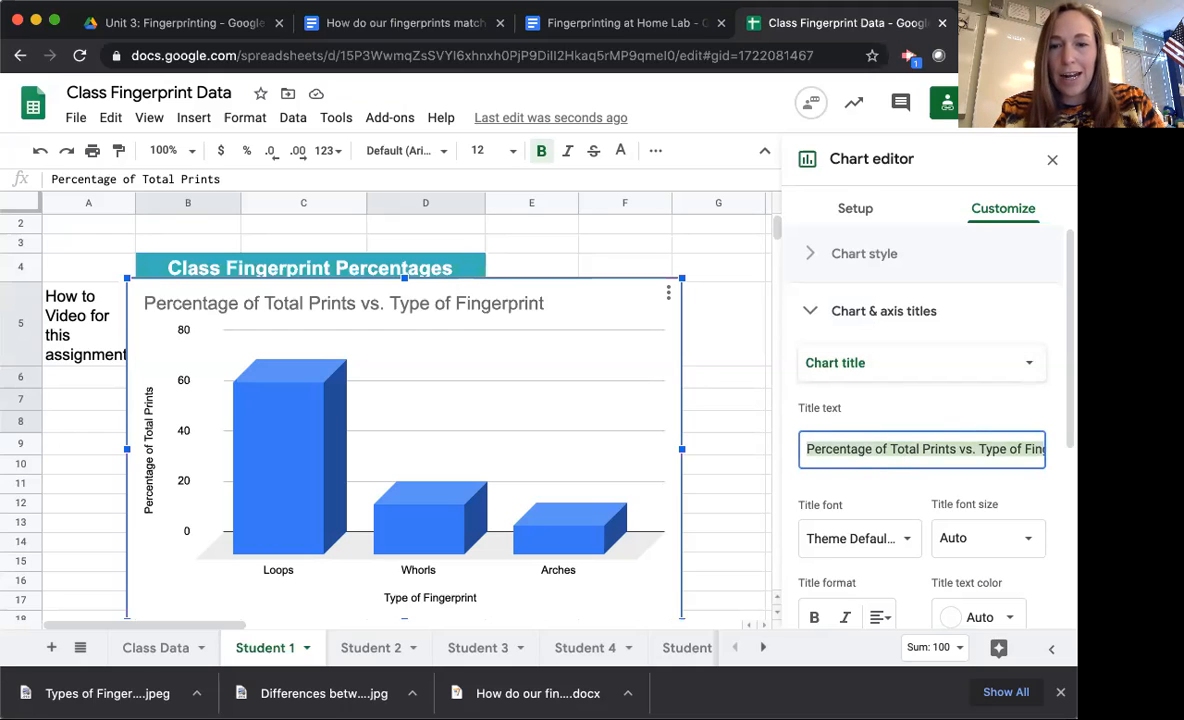
key(BackSpace)
text(Class Fingerprint Percentages)
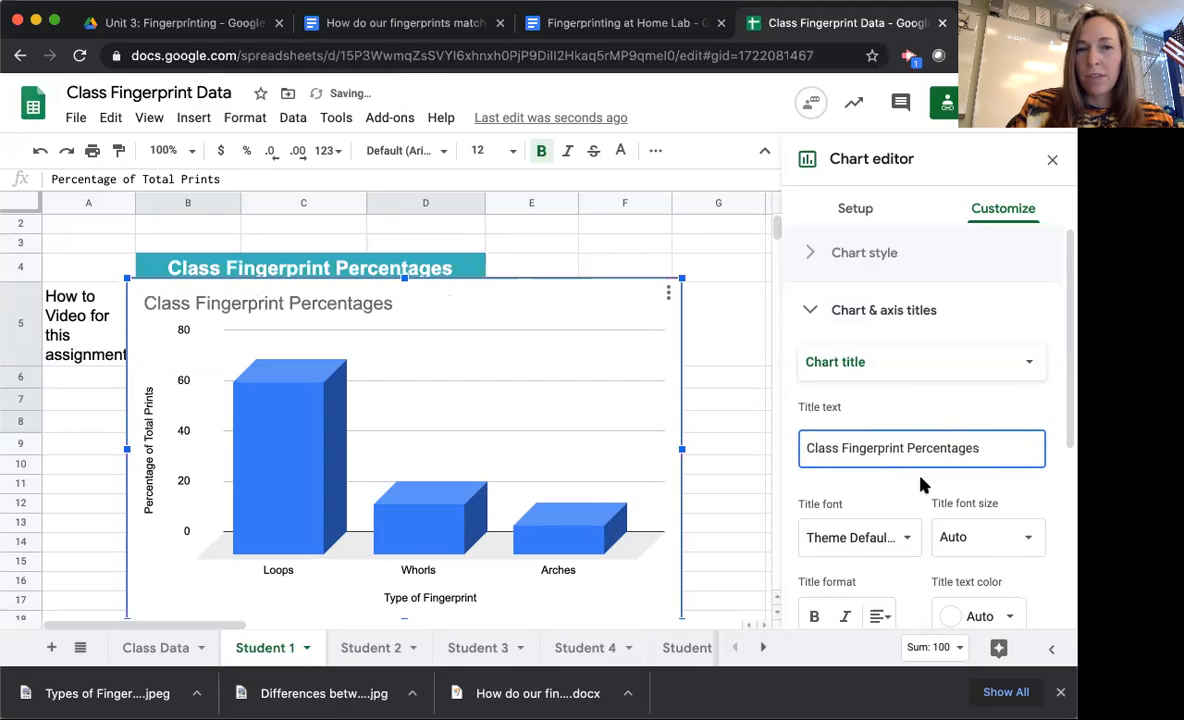
- Format the chart title as bold, italic and centred, and color it with the theme's teal
scroll(922, 484, down, 2)
click(815, 545)
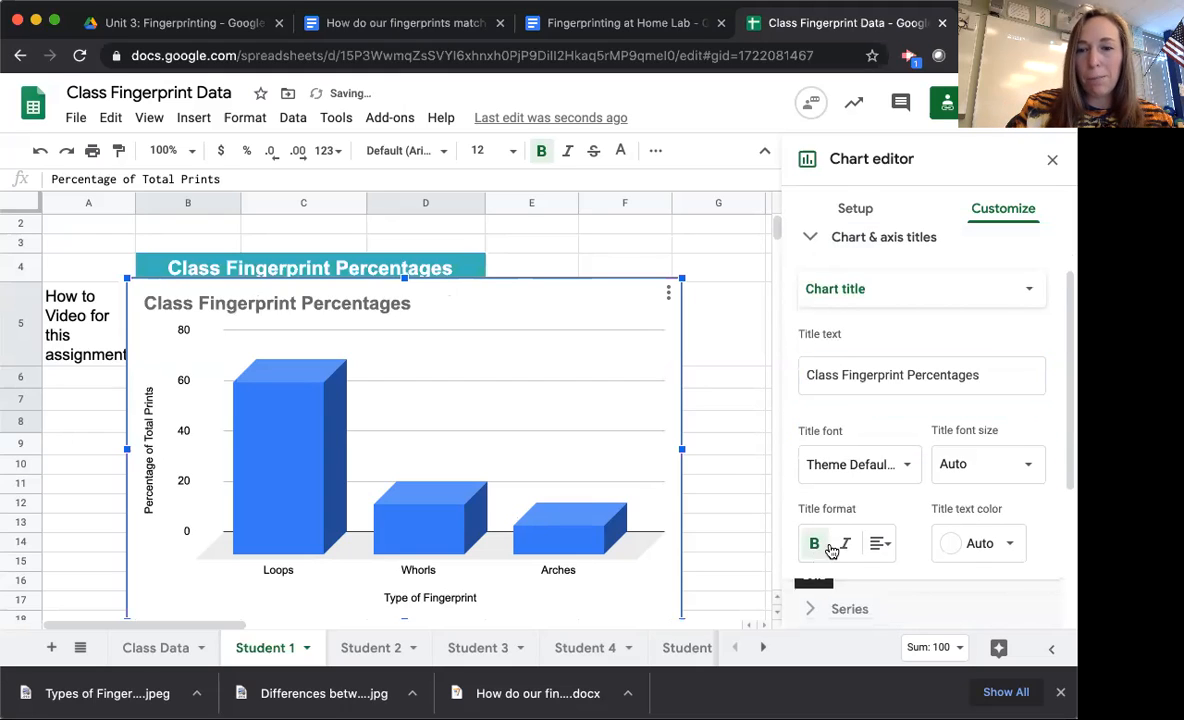
click(845, 543)
click(878, 543)
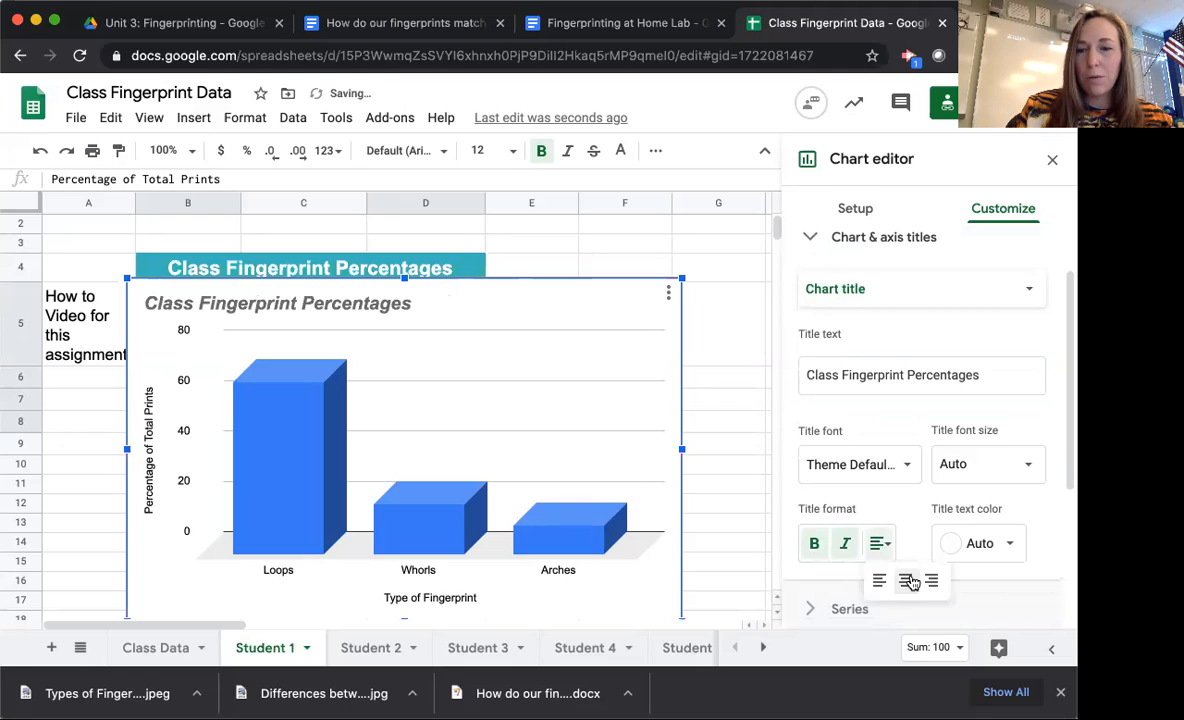
click(908, 581)
click(988, 543)
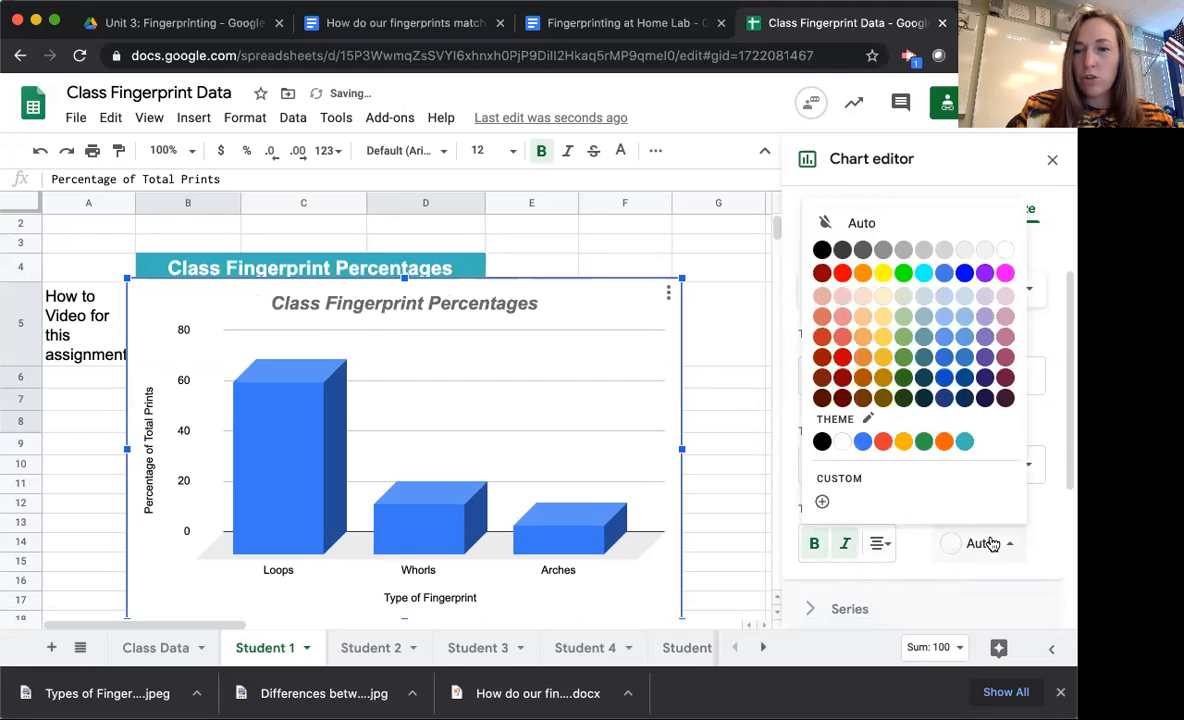
click(965, 442)
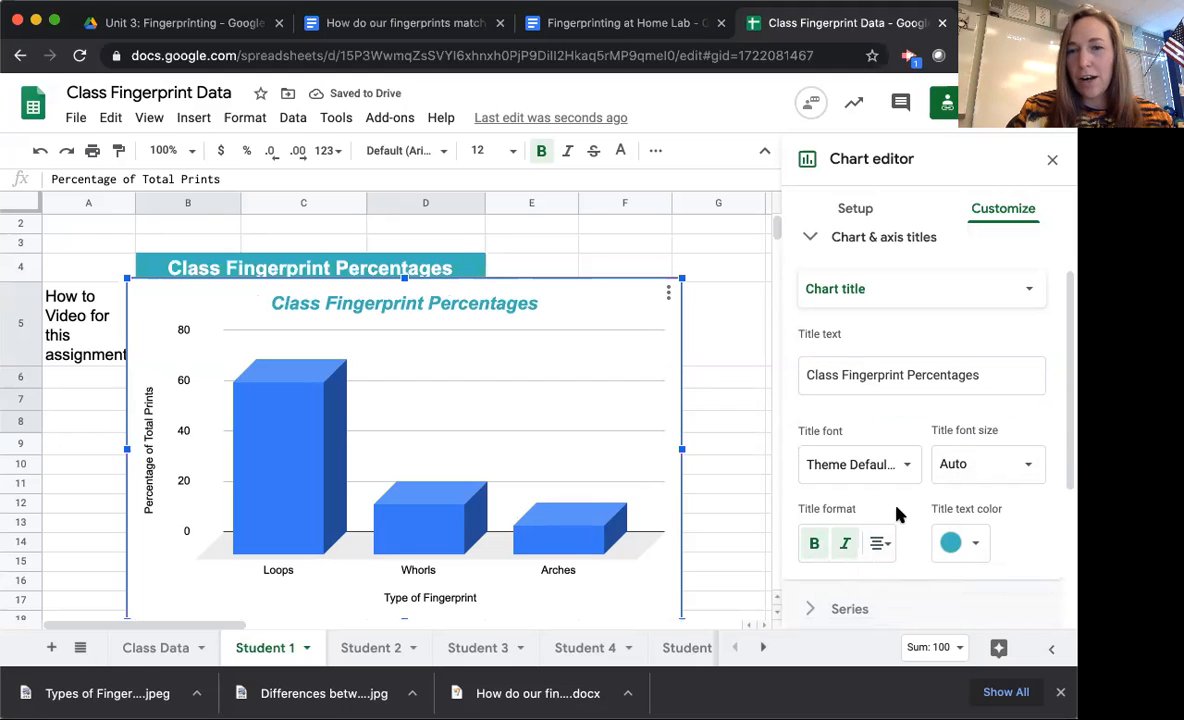
- Check which chart and axis titles can be edited and close the chart and axis title settings
click(870, 297)
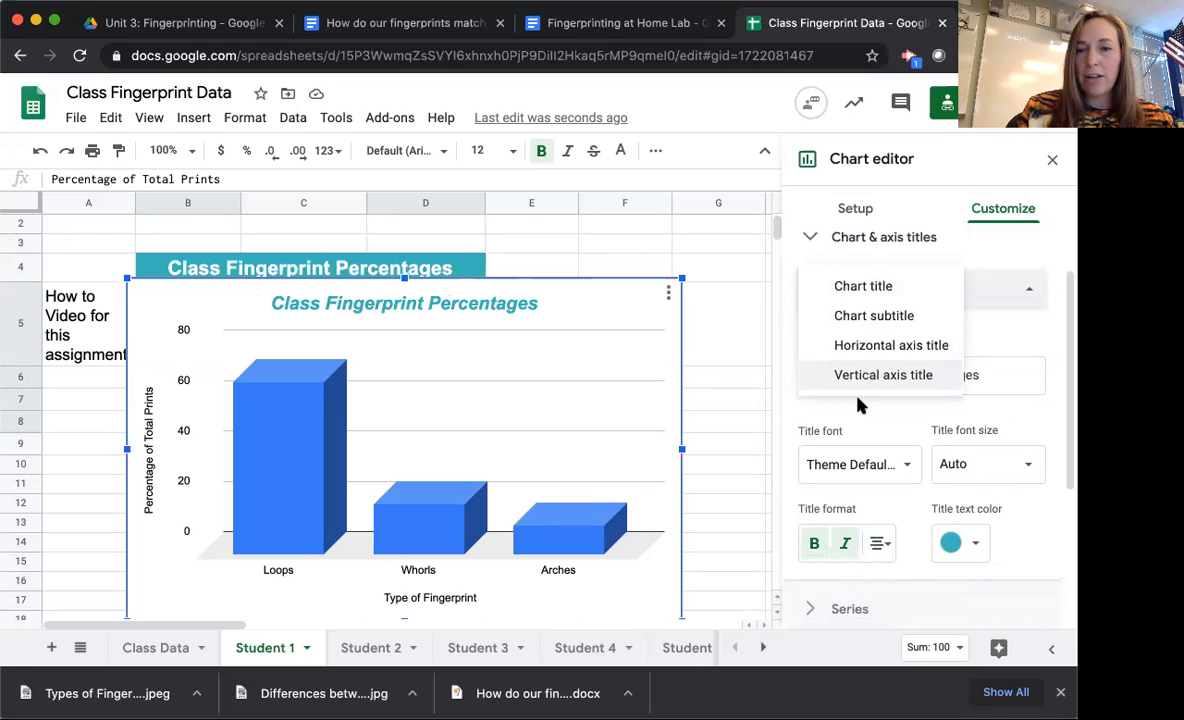
click(806, 241)
click(812, 238)
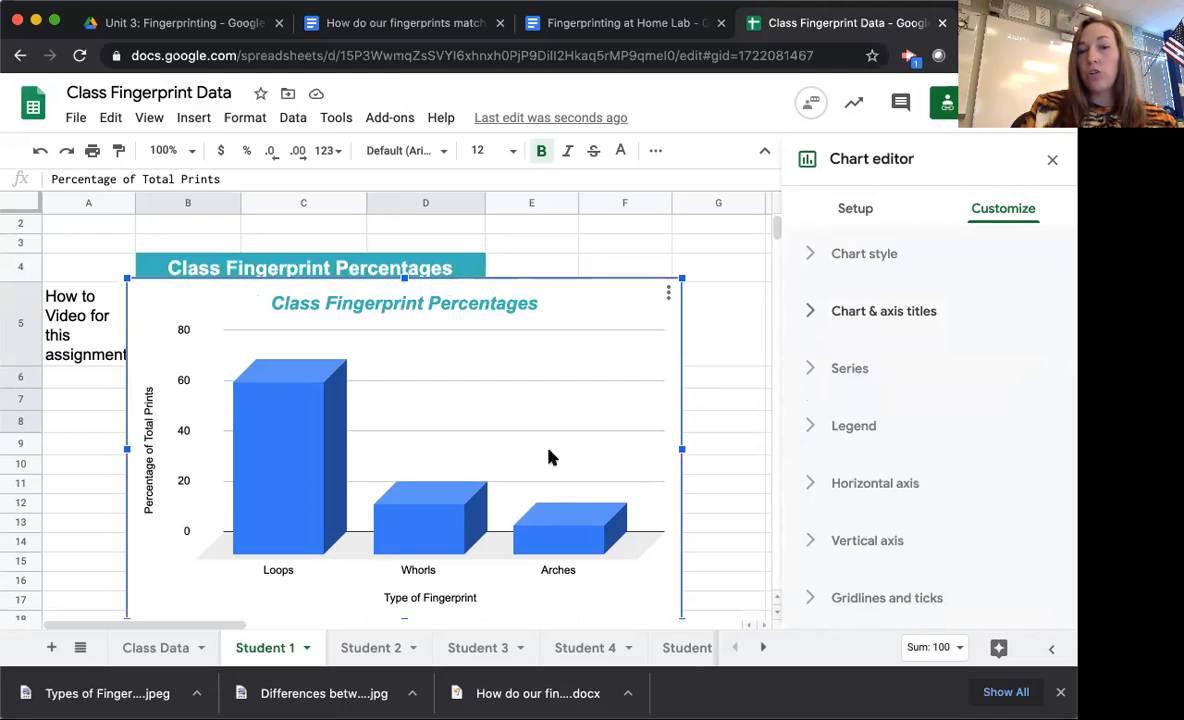
- Color the chart's Percentage of Total Prints series with the theme's green and close the series settings
click(813, 372)
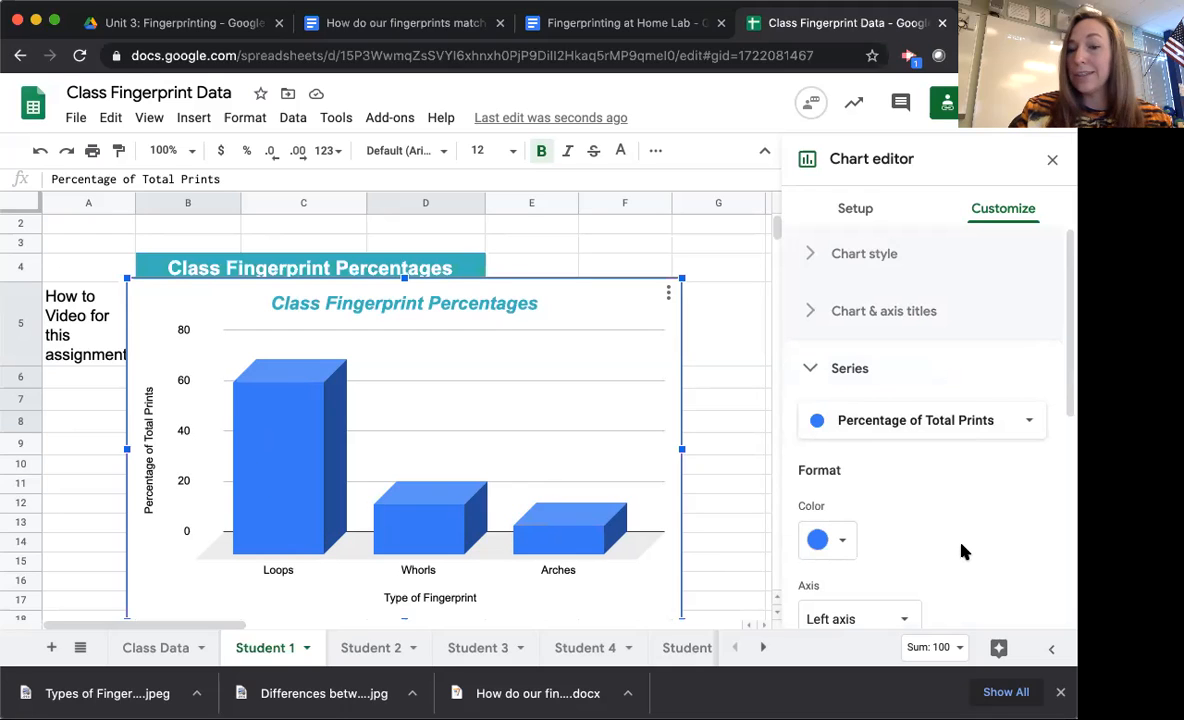
scroll(965, 550, down, 2)
click(840, 440)
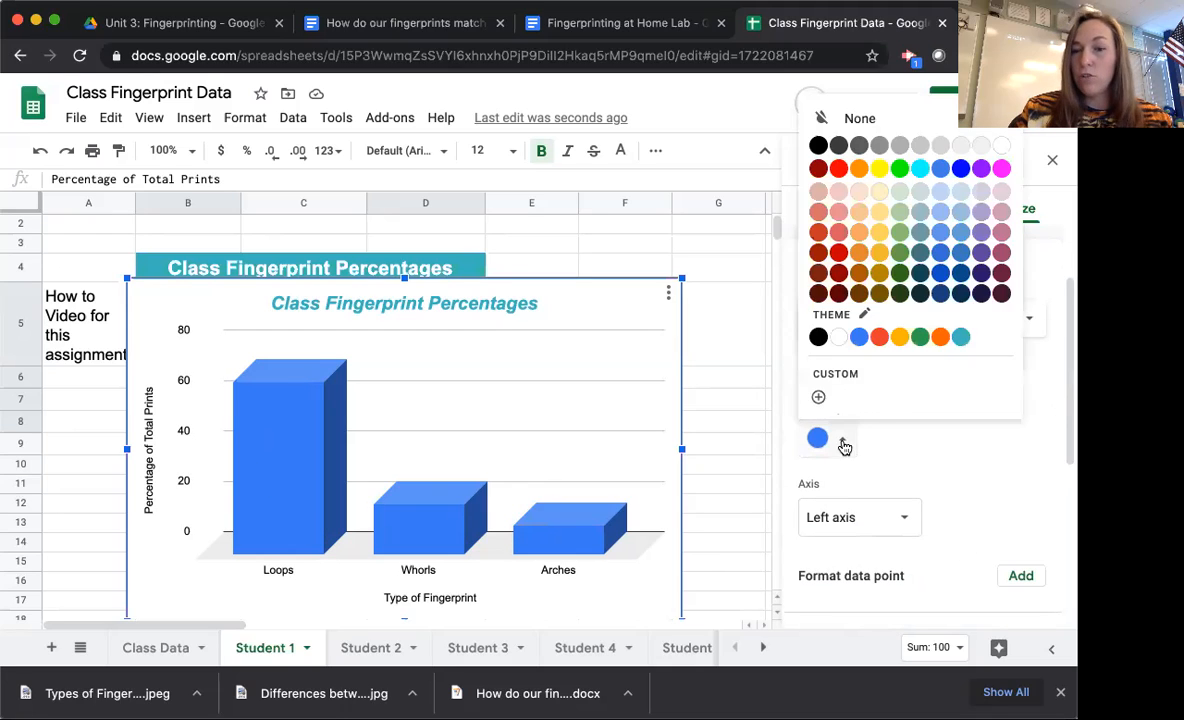
click(919, 338)
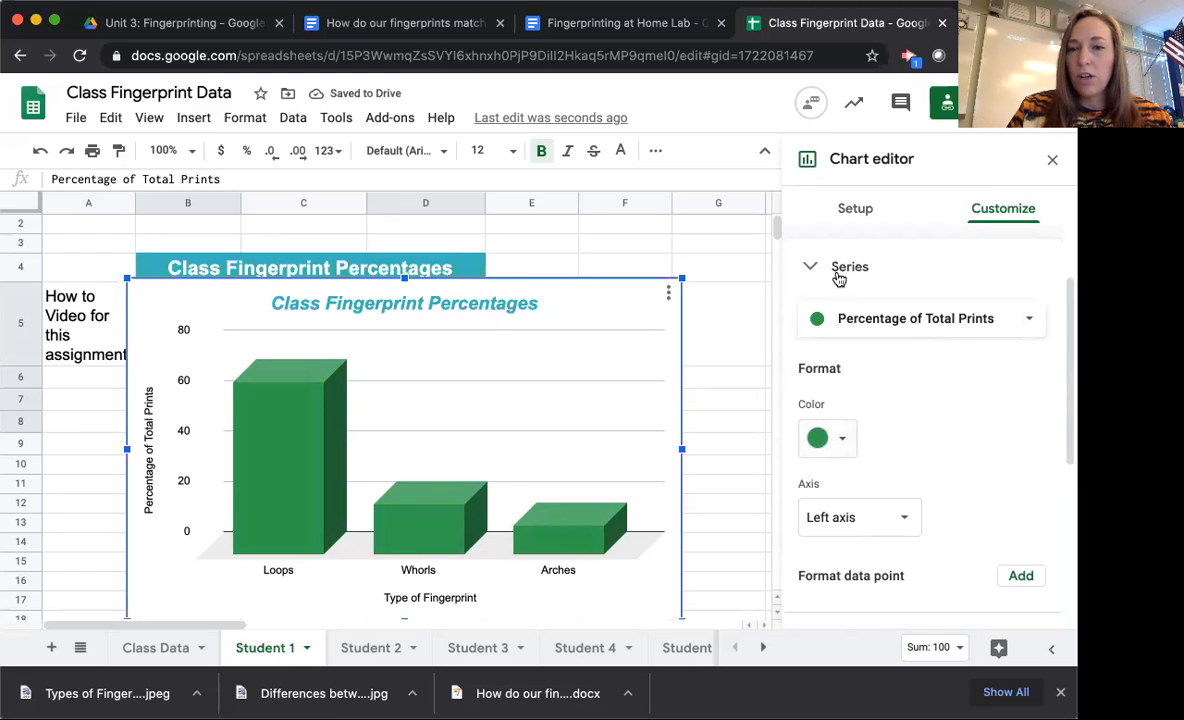
click(806, 267)
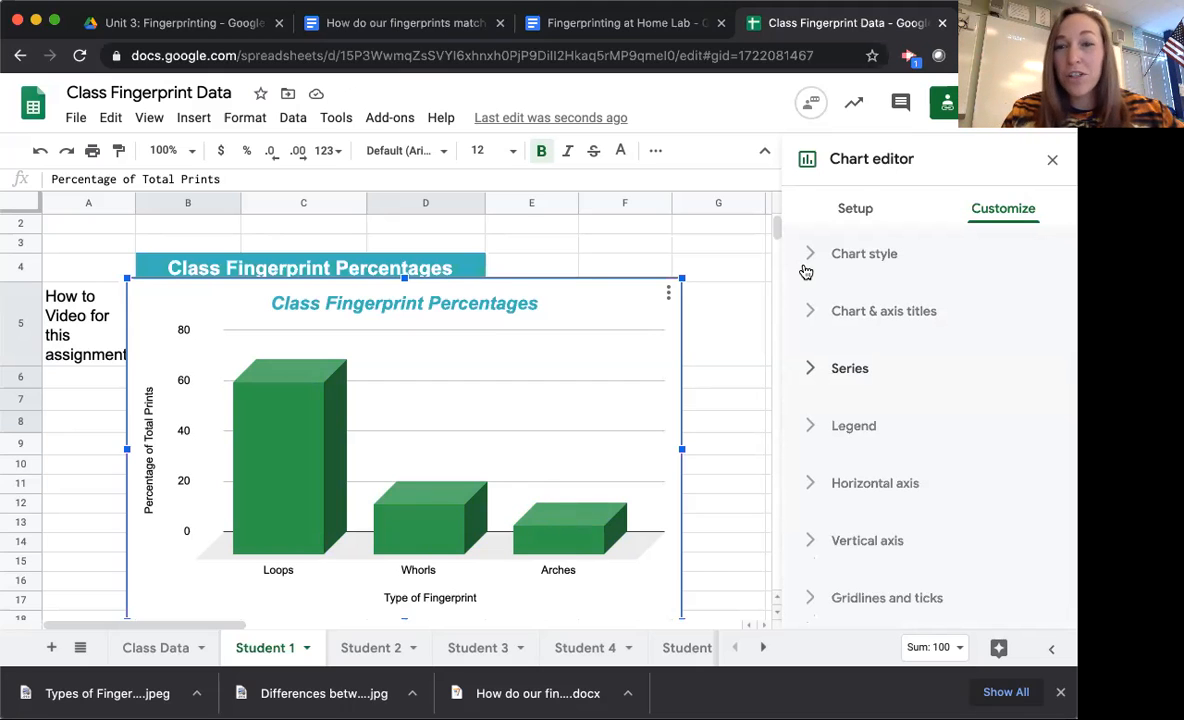
click(603, 304)
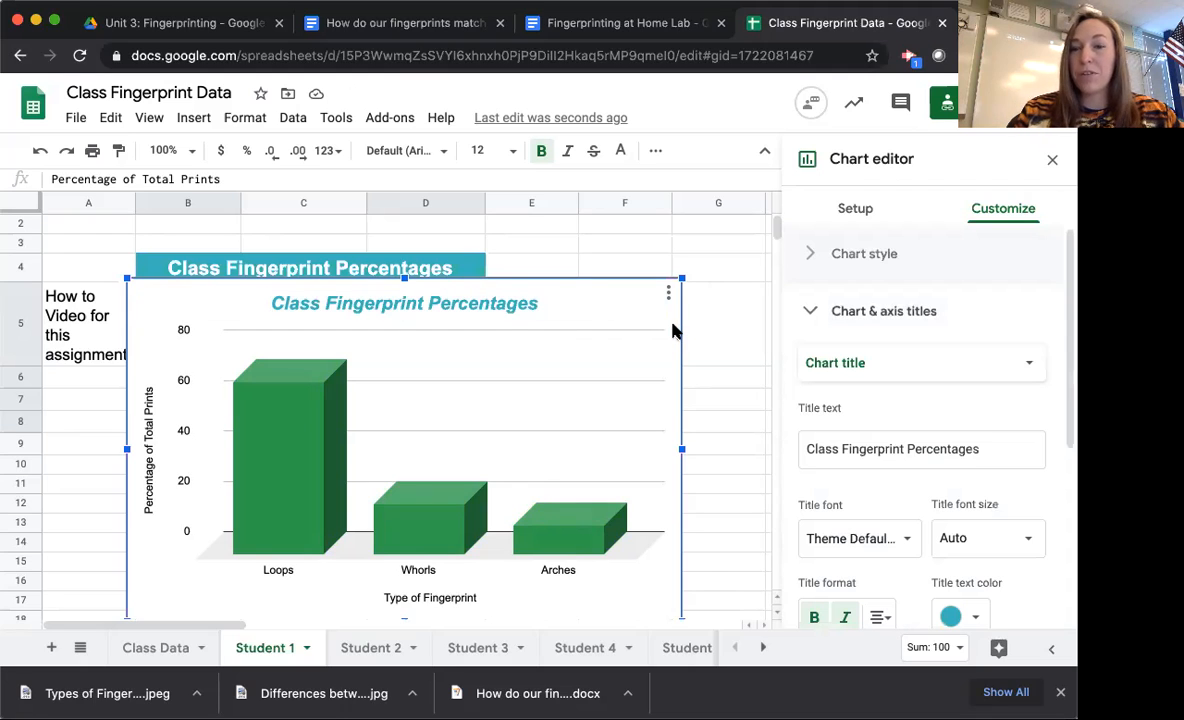
click(815, 311)
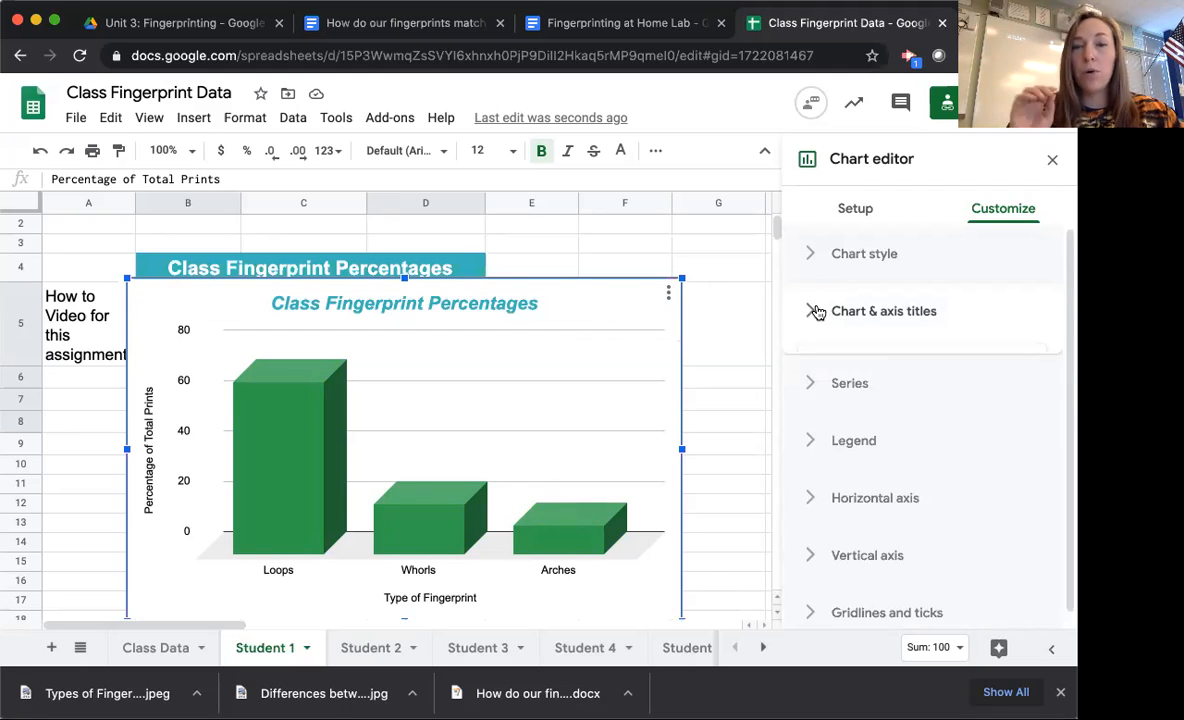